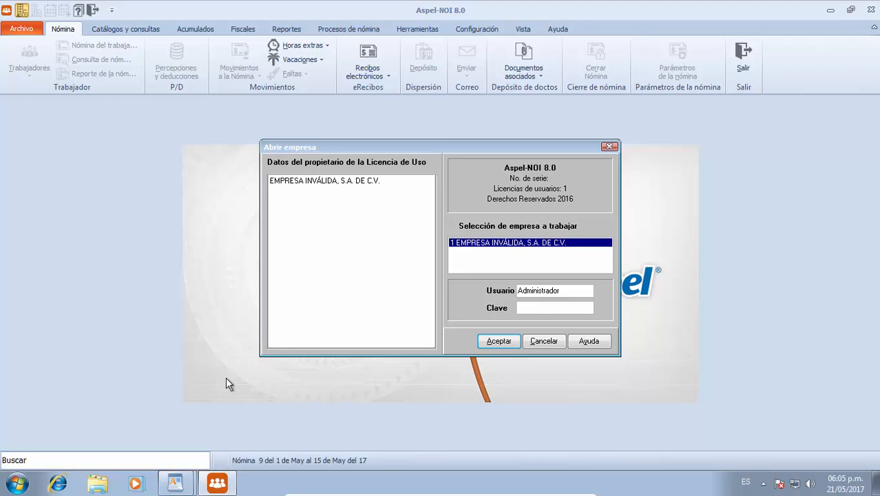
# Step: Switch to the WordPad document to read its notes
pyautogui.click(175, 485)
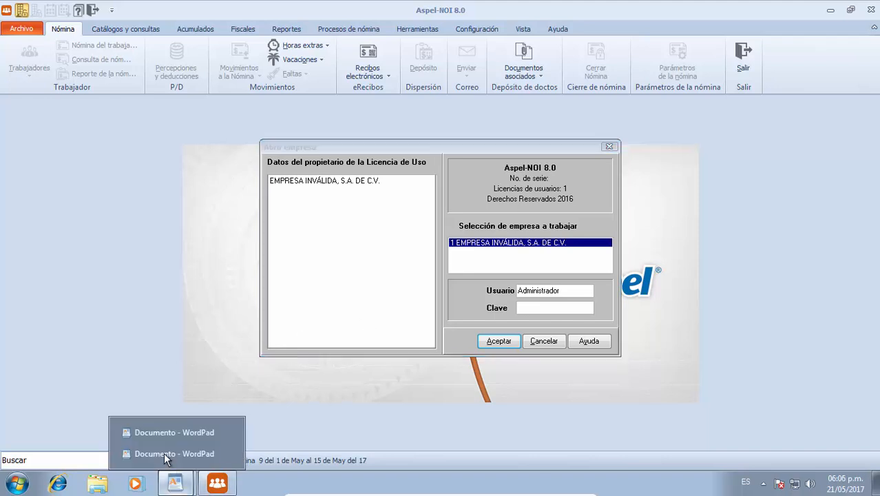
pyautogui.click(172, 439)
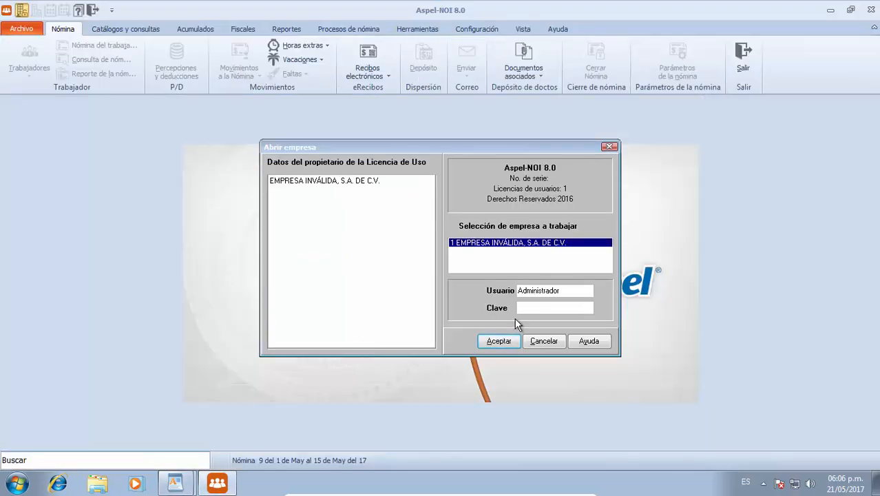
# Step: Open company 1 EMPRESA INVÁLIDA, S.A. DE C.V. as Administrador and enter its 15/05/2017 payroll period
pyautogui.click(492, 341)
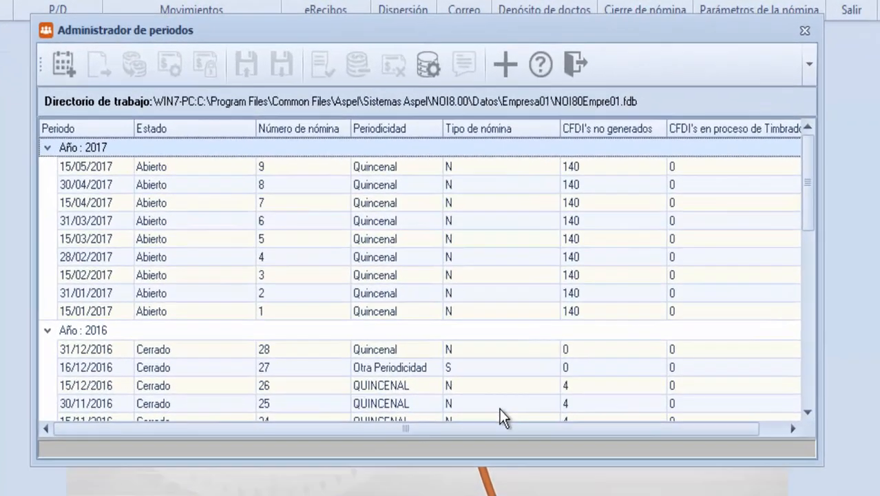
pyautogui.click(126, 166)
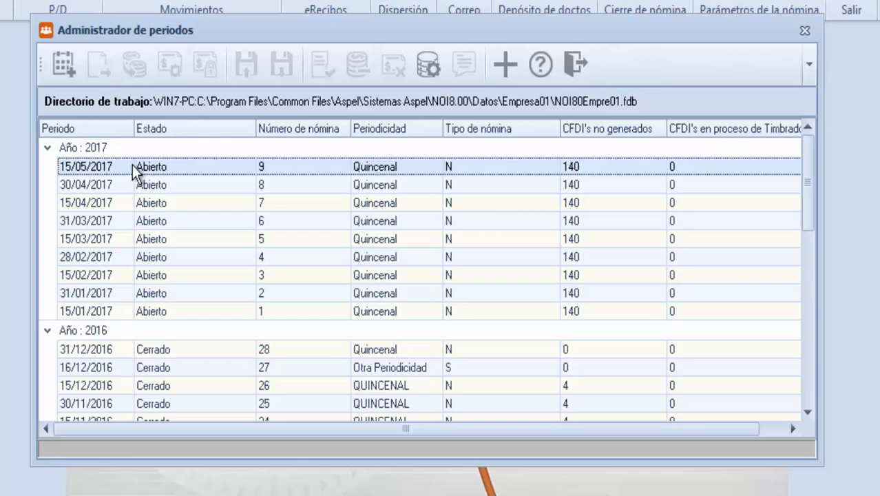
pyautogui.doubleClick(132, 166)
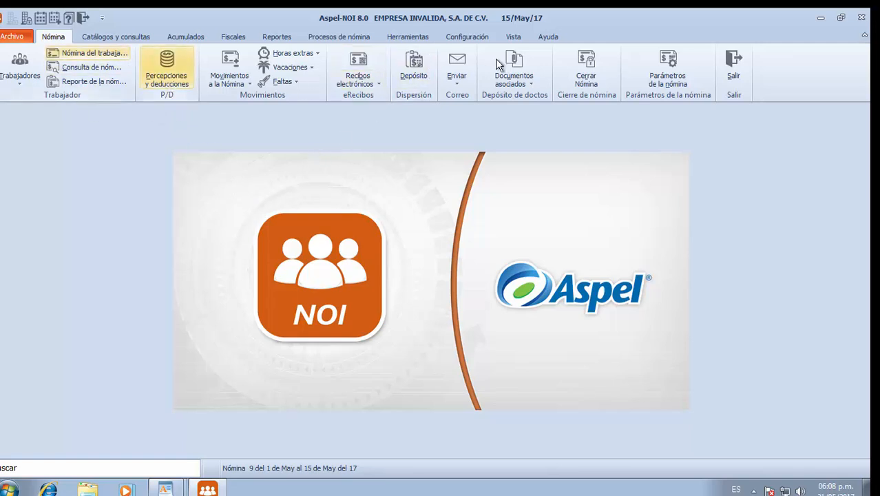
# Step: Create the next payroll period dated 20/05/17, move to it and close the worker list
pyautogui.click(407, 37)
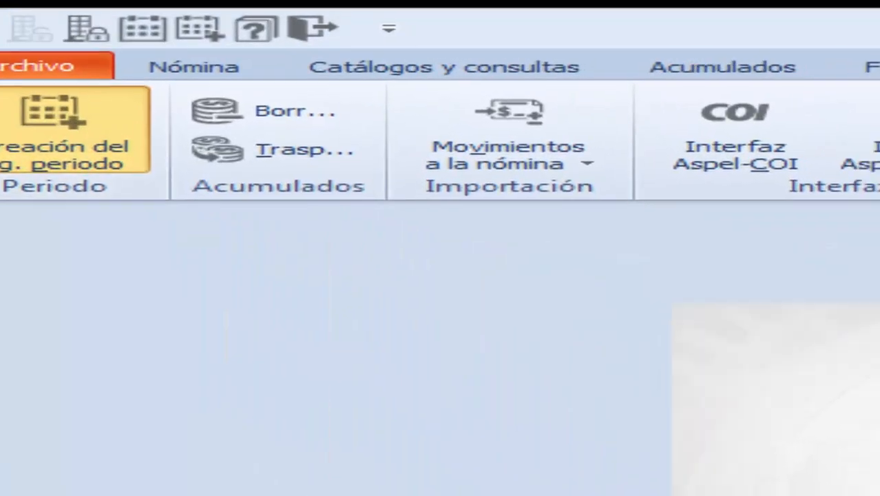
pyautogui.click(75, 138)
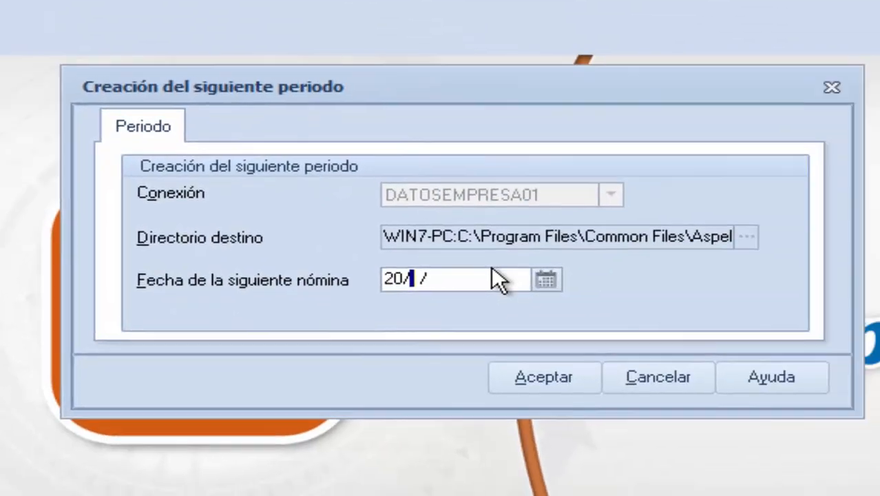
pyautogui.write('20/05/17')
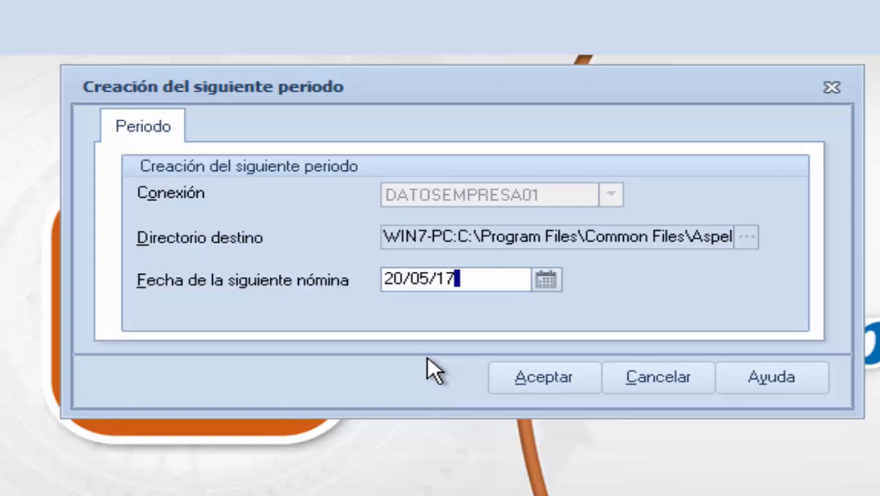
pyautogui.click(514, 372)
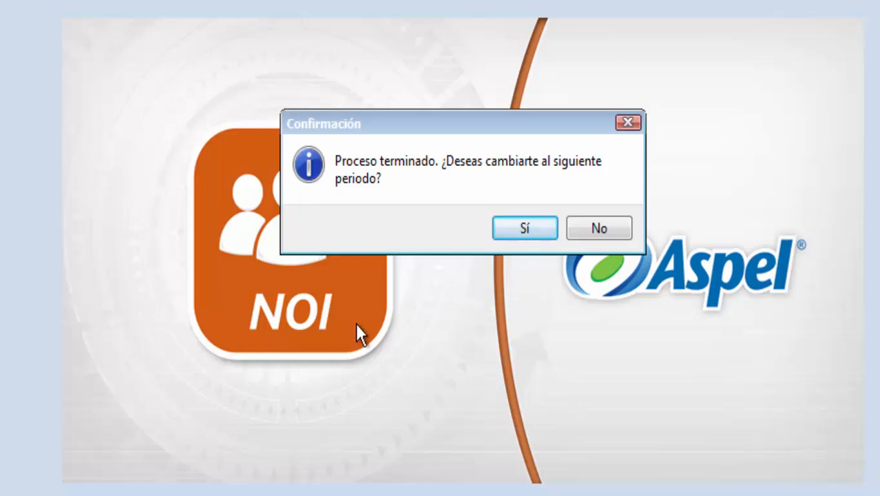
pyautogui.click(521, 235)
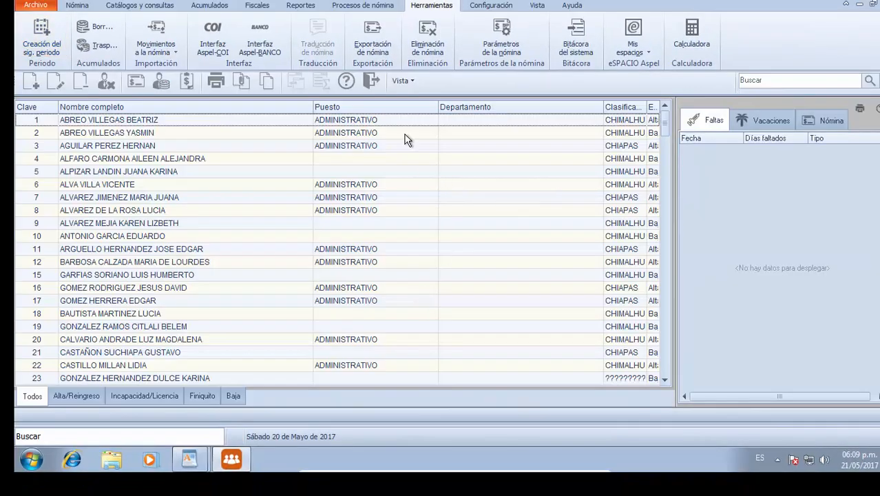
pyautogui.click(371, 82)
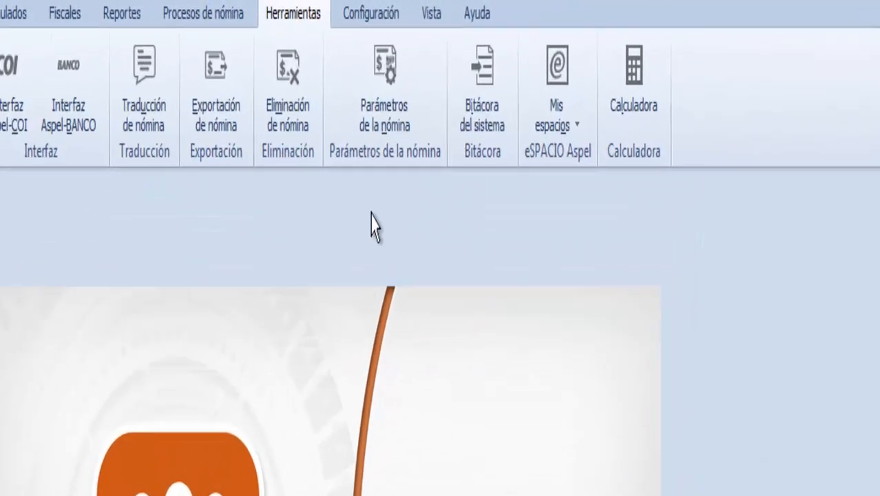
# Step: Assign perception P011 REPARTO DE UTILIDADES as the PTU concept in the system parameters and save, dismissing the notices
pyautogui.click(361, 20)
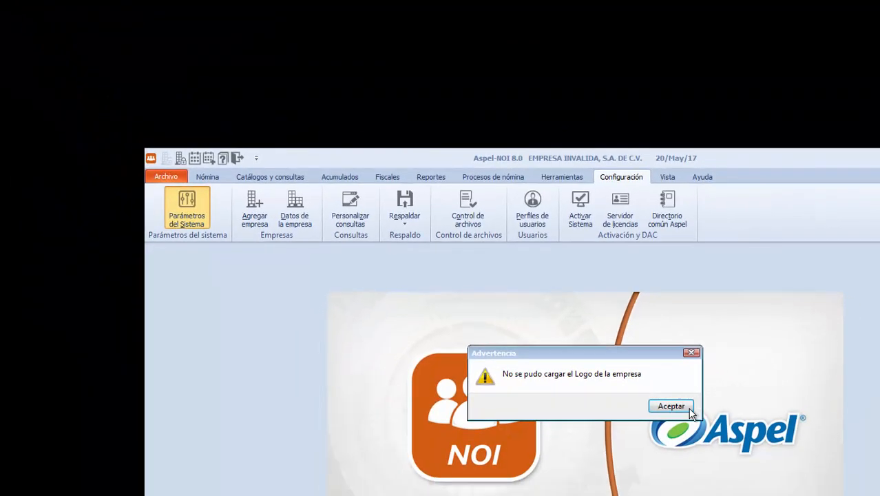
pyautogui.click(680, 412)
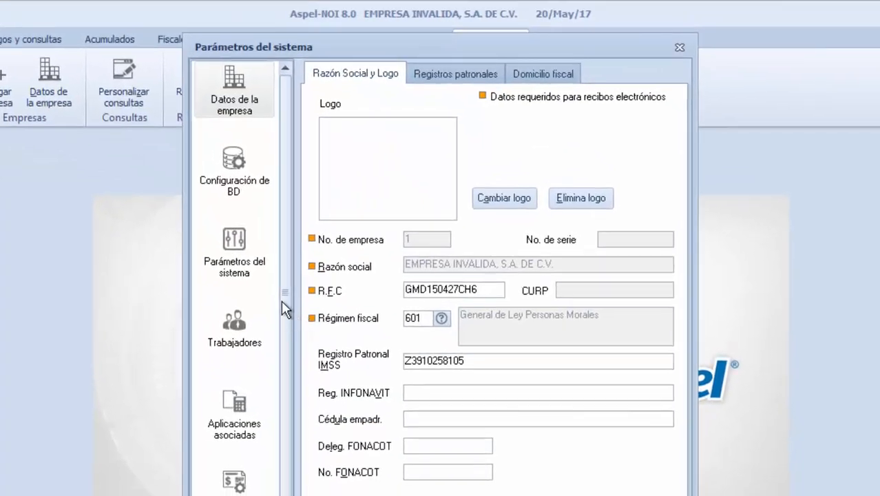
pyautogui.click(241, 260)
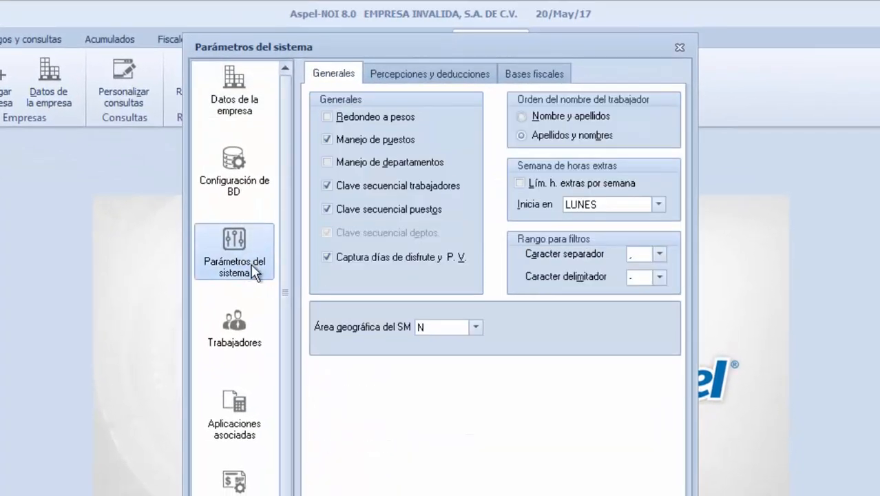
pyautogui.click(454, 75)
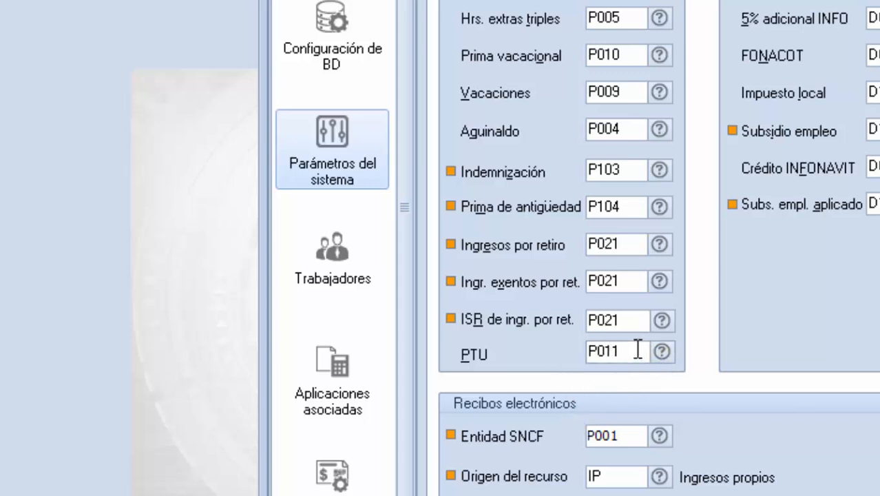
pyautogui.click(661, 358)
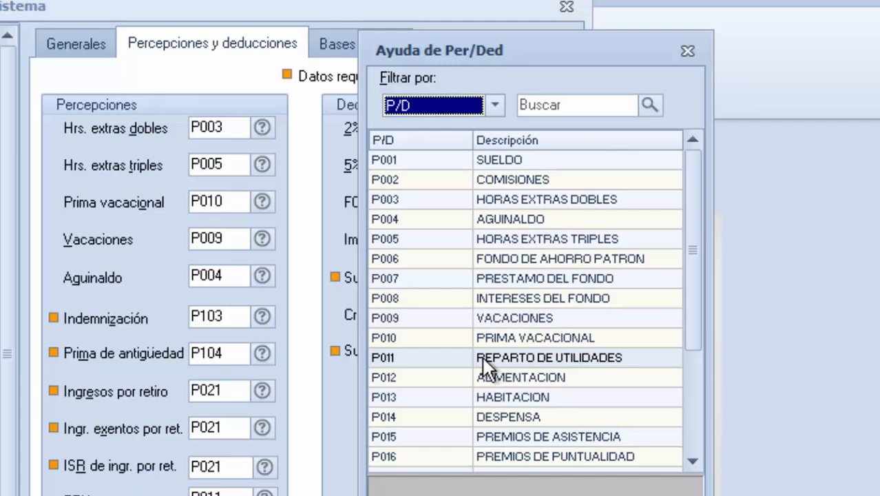
pyautogui.doubleClick(413, 357)
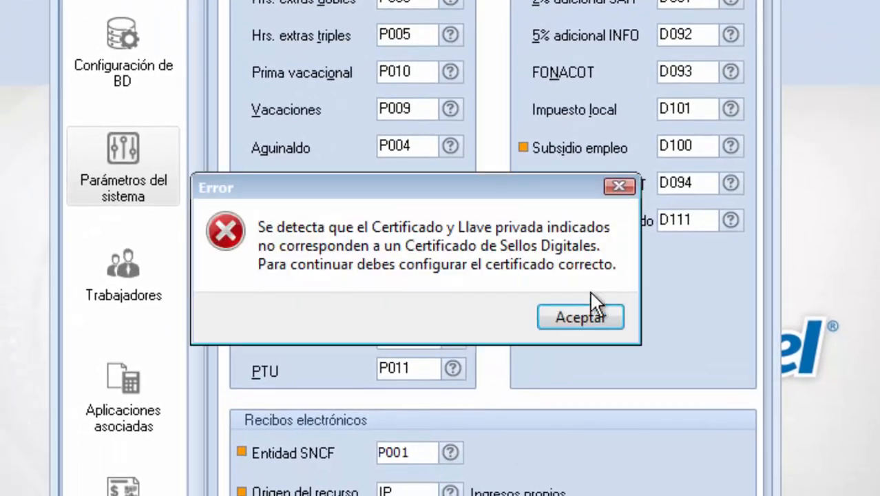
pyautogui.click(577, 311)
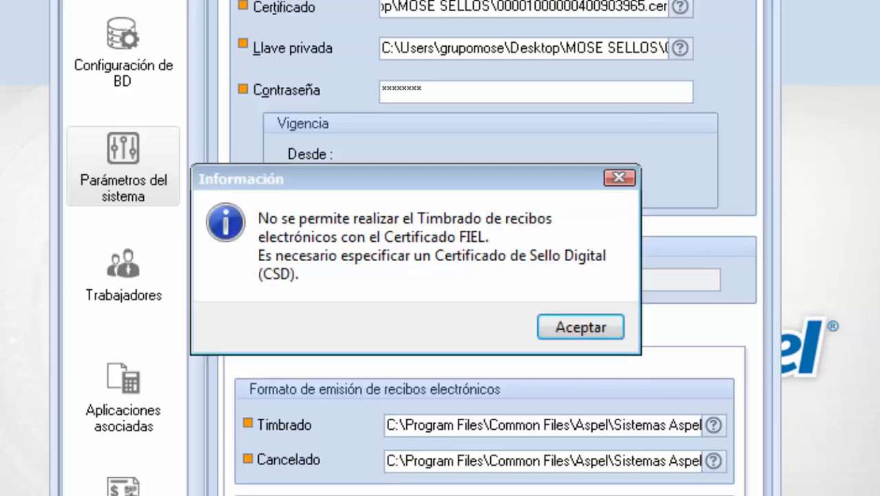
pyautogui.click(577, 329)
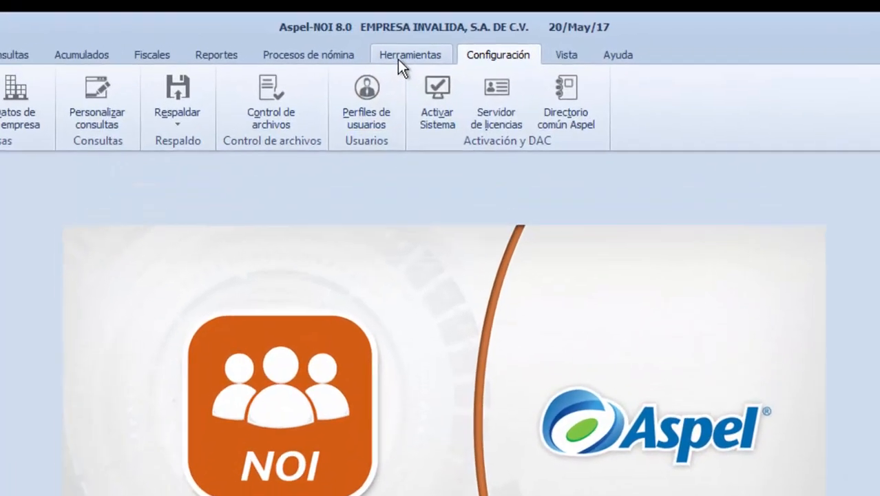
# Step: Mark the 20/05/2017 payroll as Nómina especial with periodicity 99, Otra Periodicidad, in the payroll parameters
pyautogui.click(400, 58)
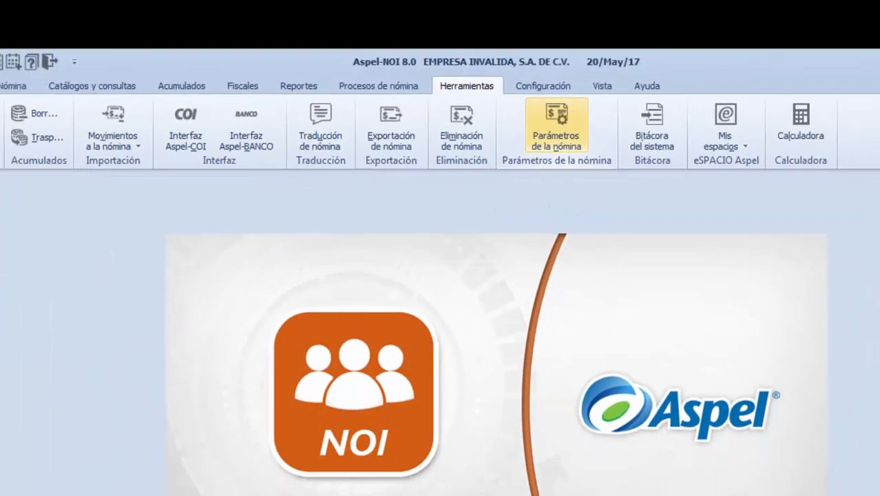
pyautogui.click(14, 87)
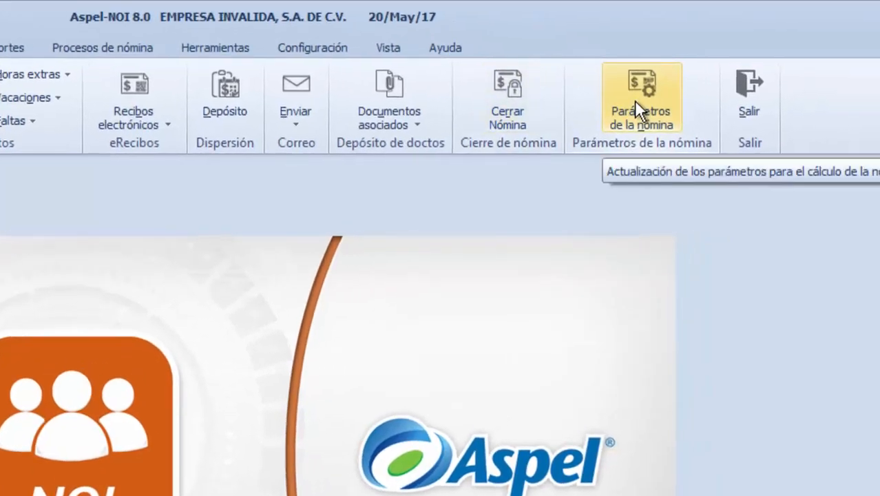
pyautogui.click(635, 102)
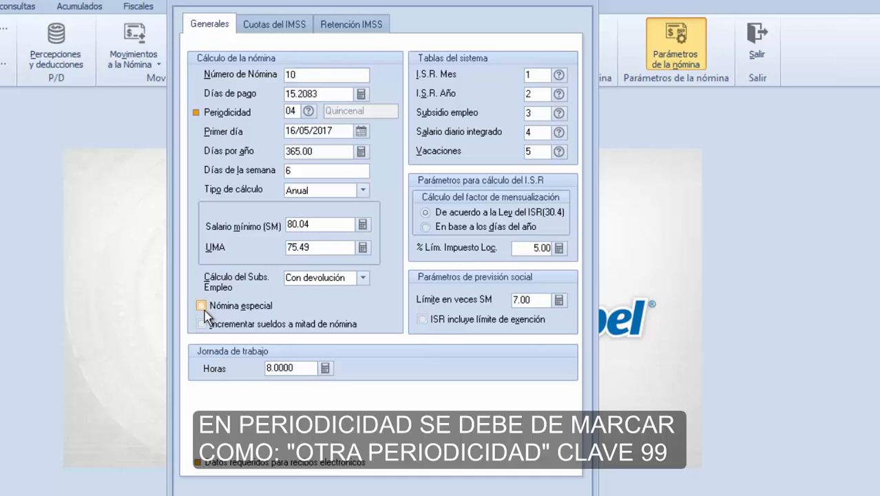
pyautogui.click(204, 307)
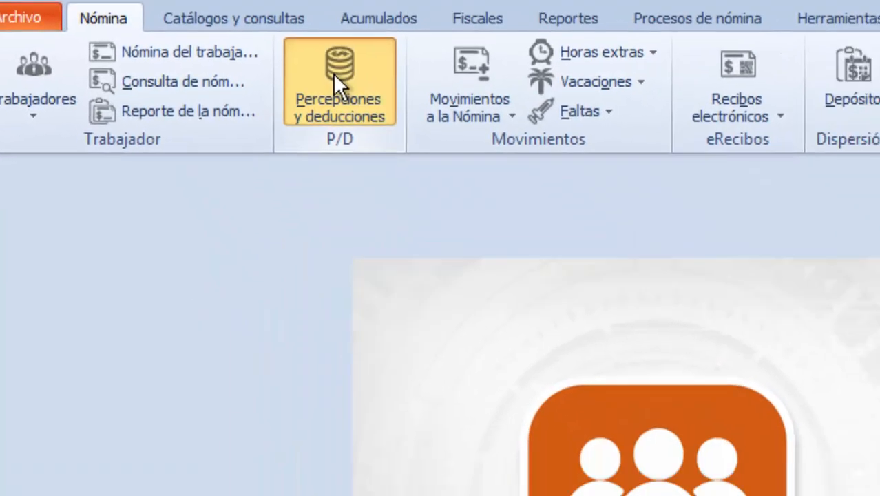
# Step: Set the D001 ISR deduction to apply to Especial payrolls in the perceptions and deductions catalogue and save it
pyautogui.click(380, 122)
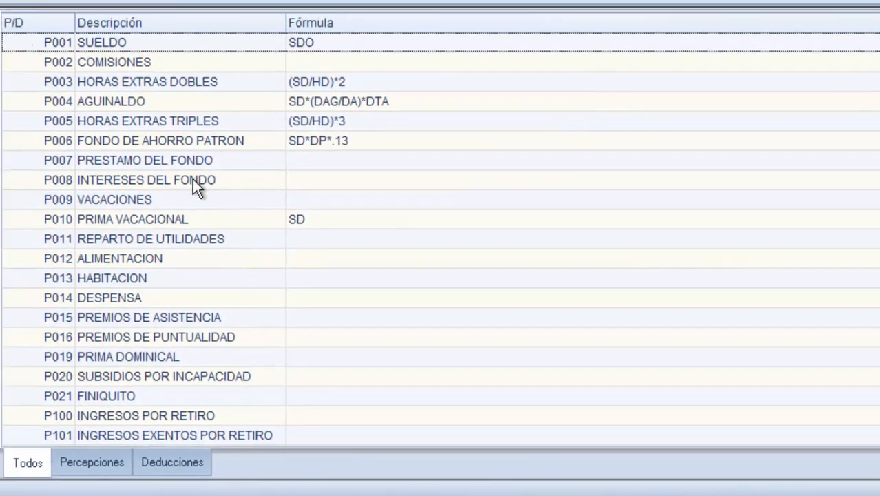
pyautogui.scroll(-3, 183, 240)
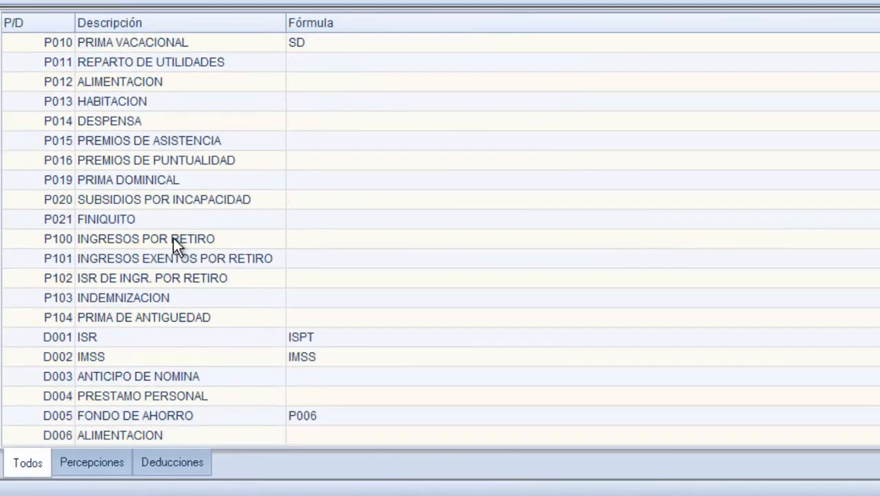
pyautogui.click(105, 338)
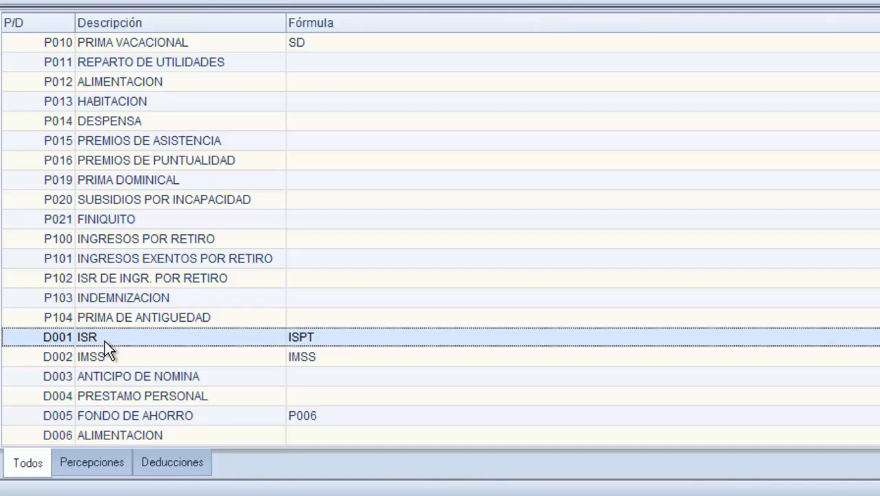
pyautogui.doubleClick(105, 340)
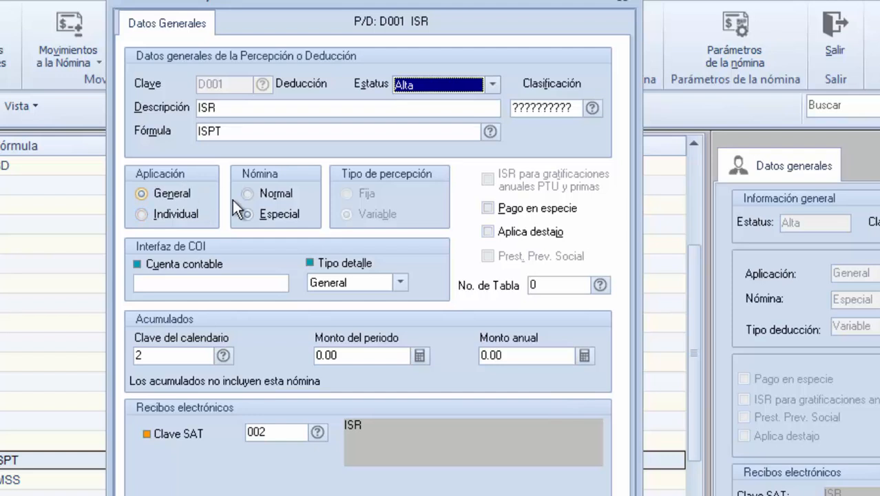
pyautogui.click(248, 219)
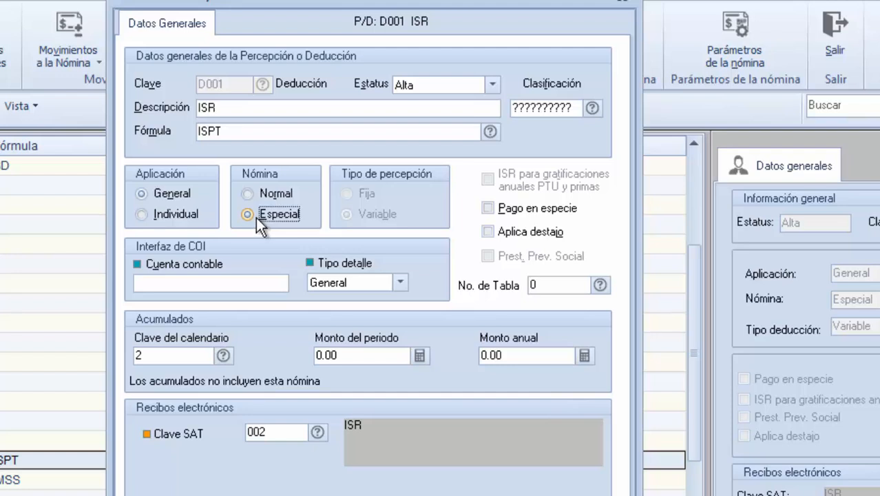
pyautogui.click(272, 195)
pyautogui.click(274, 220)
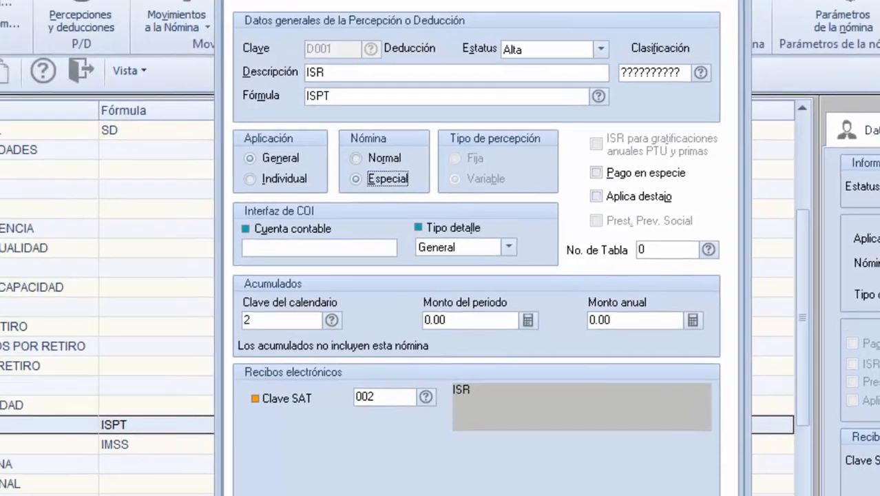
pyautogui.press('F3')
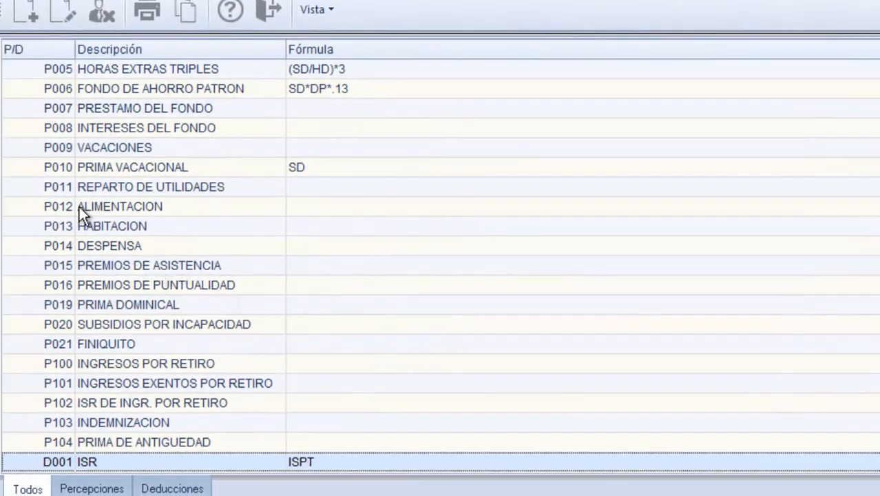
# Step: Review the general data and tax bases of perception P011 REPARTO DE UTILIDADES, and close the catalogue
pyautogui.click(123, 186)
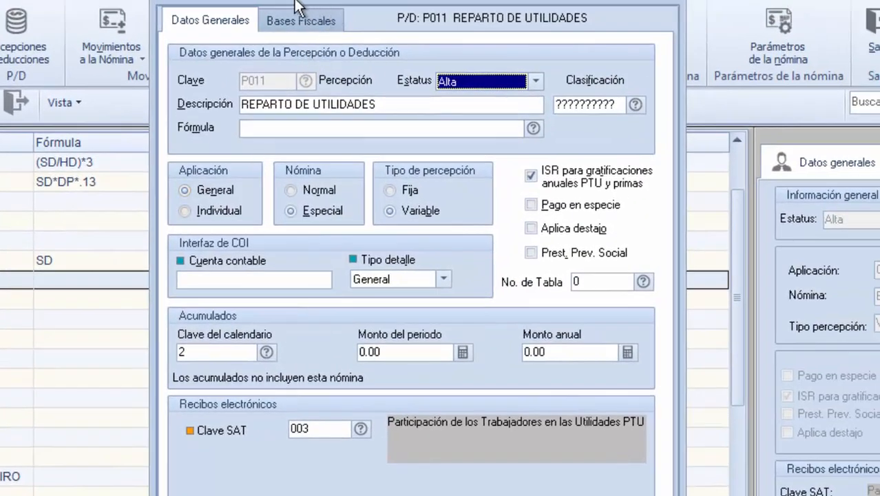
pyautogui.click(301, 22)
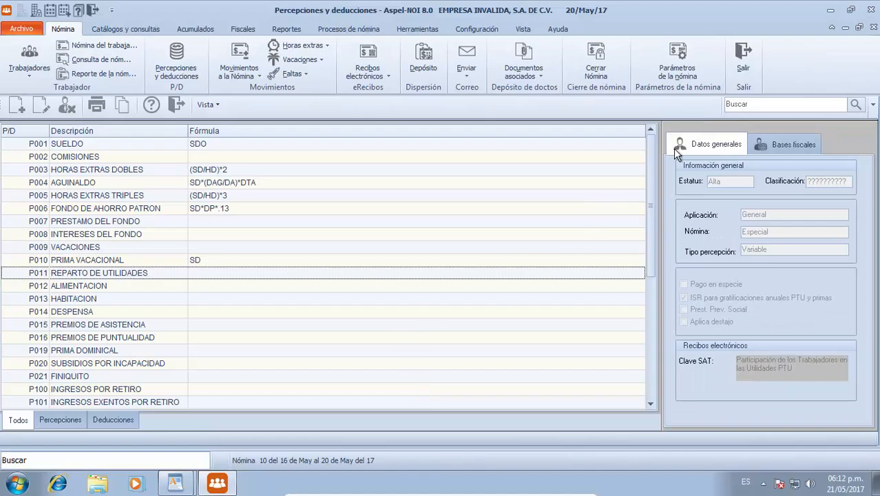
pyautogui.click(174, 111)
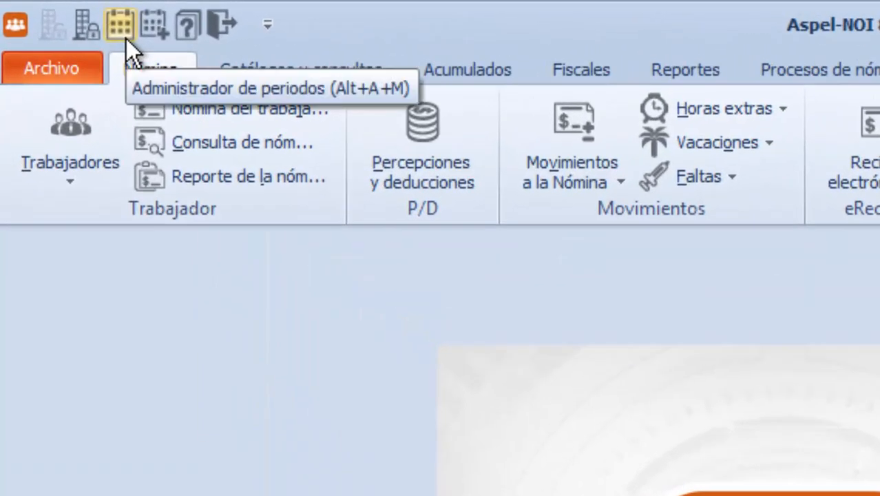
# Step: Switch the working period to the closed payroll of 31/12/2016 in the period manager
pyautogui.click(126, 39)
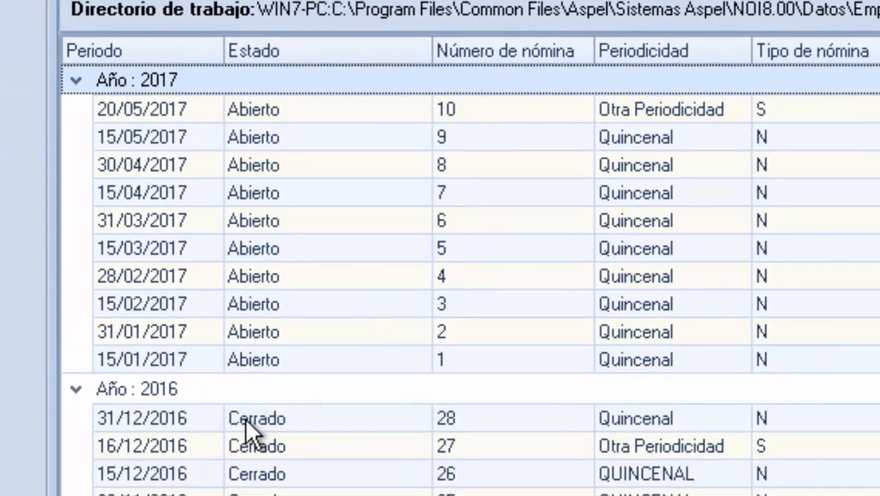
pyautogui.click(246, 419)
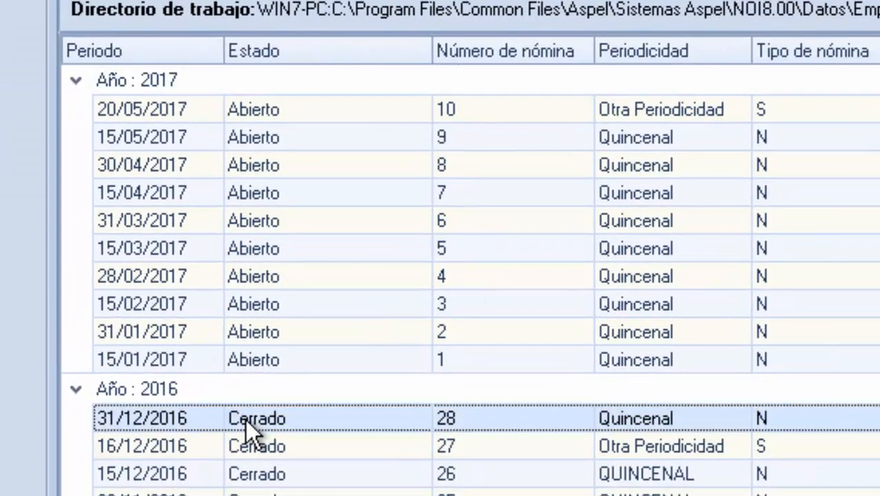
pyautogui.doubleClick(245, 420)
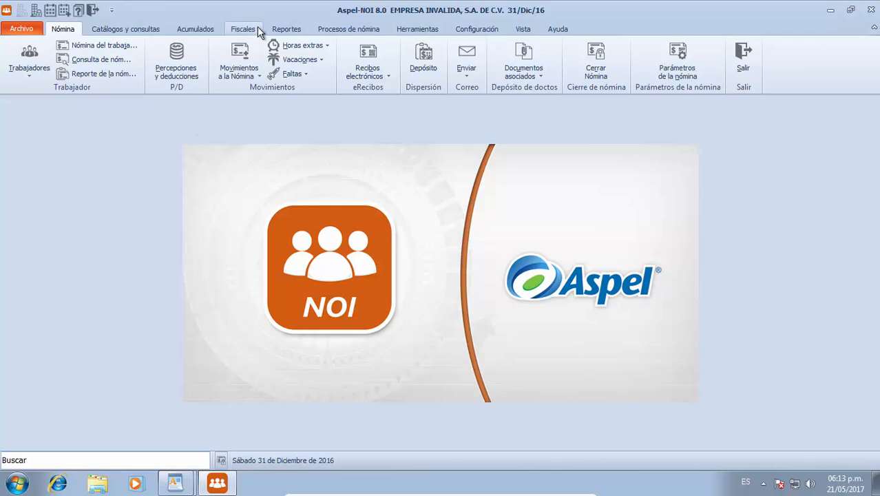
# Step: Generate the Acumulados por Per/Ded report with its default filters and examine the workers' annual accumulated amounts on its first two pages
pyautogui.click(286, 29)
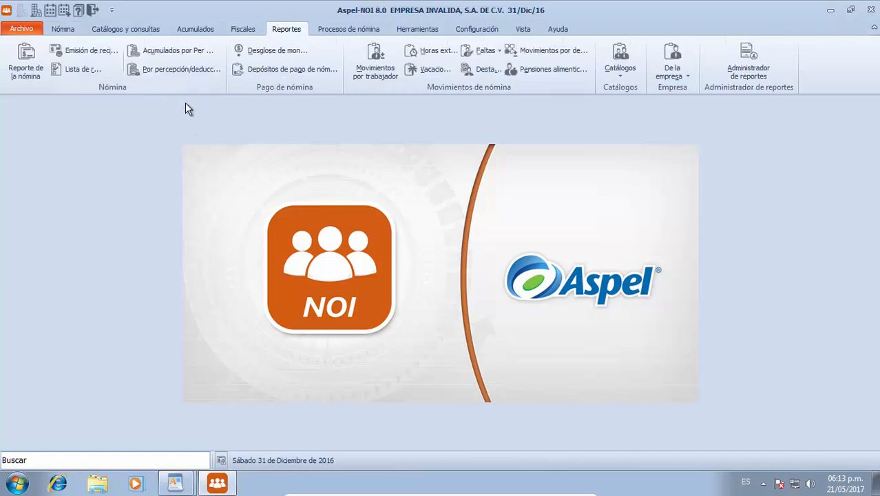
pyautogui.click(177, 50)
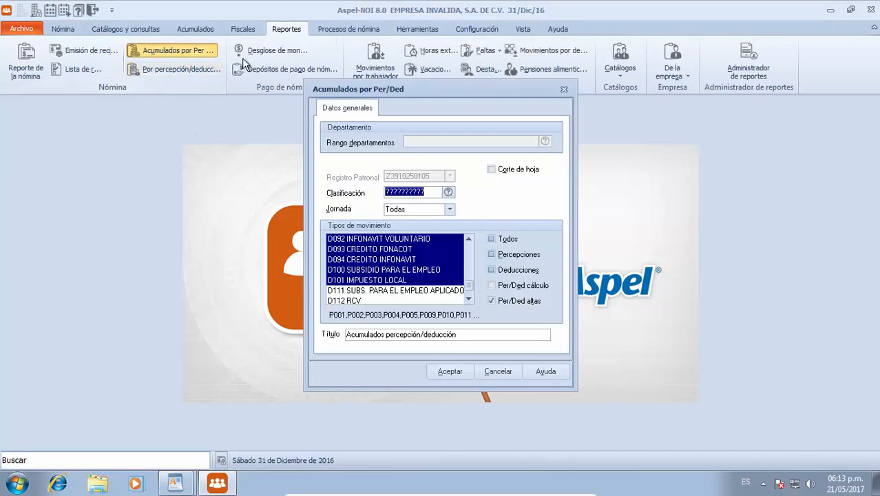
pyautogui.click(451, 372)
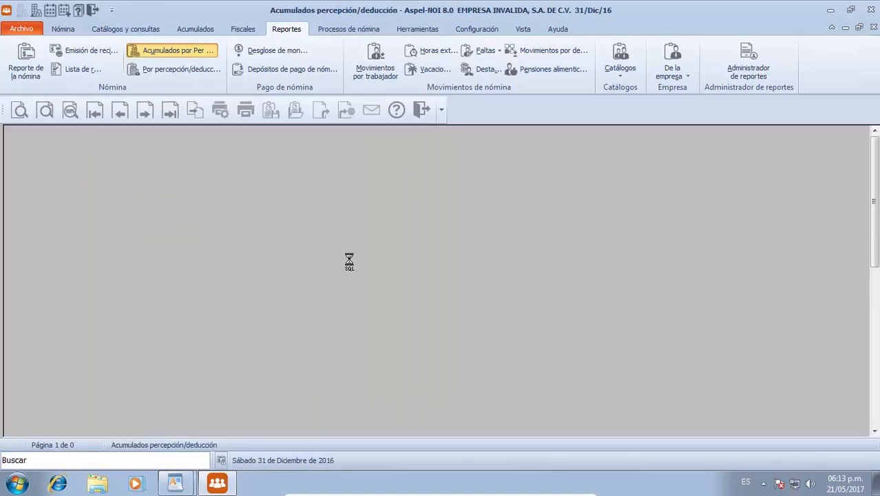
pyautogui.scroll(-6, 394, 285)
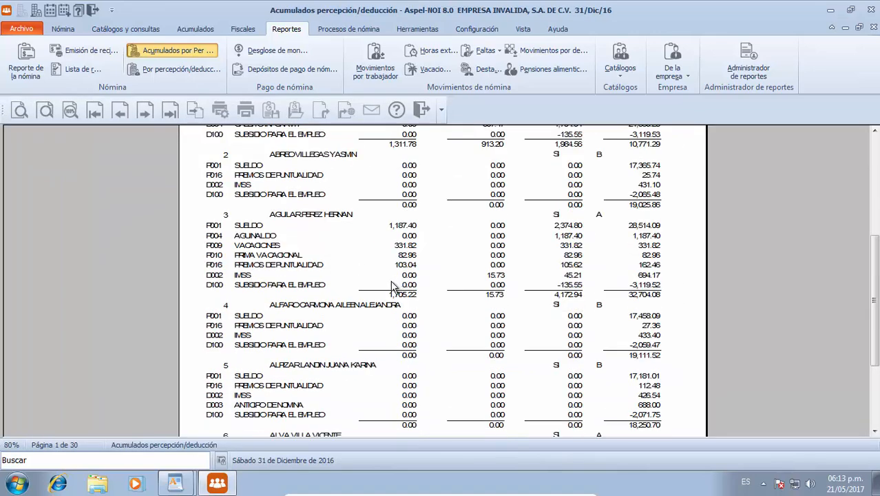
pyautogui.scroll(-5, 421, 274)
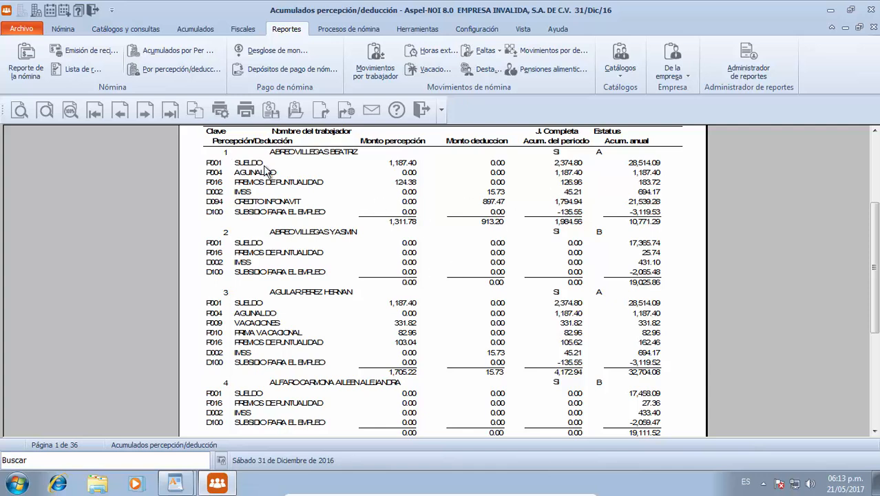
pyautogui.scroll(-3, 655, 252)
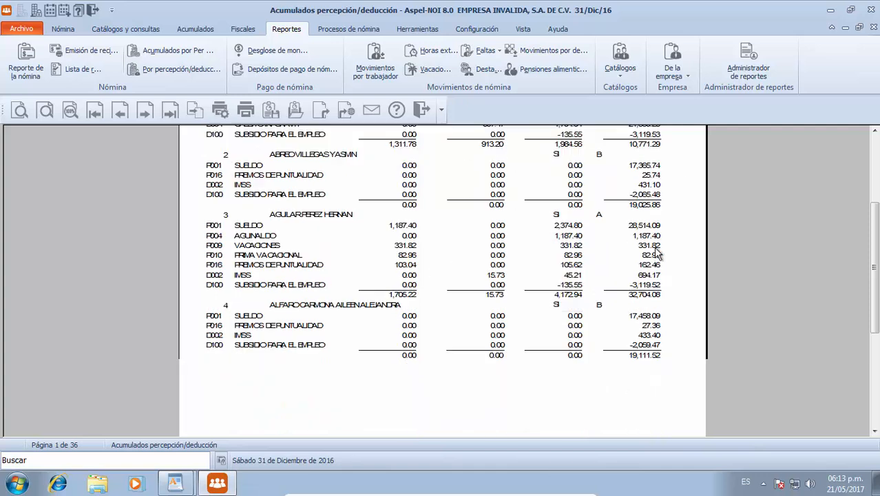
pyautogui.scroll(-5, 657, 254)
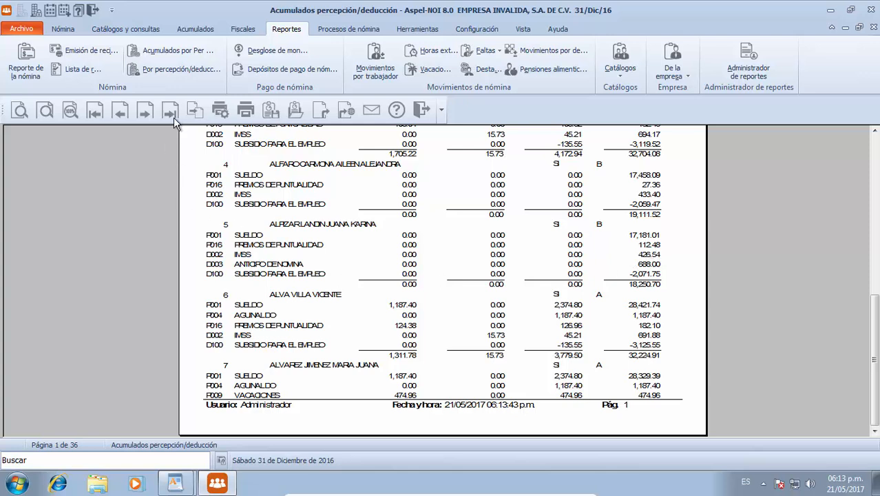
pyautogui.click(152, 119)
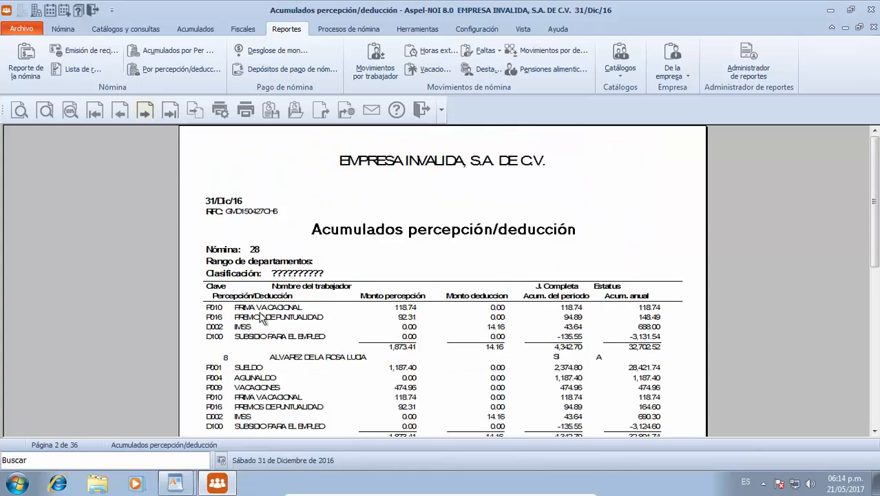
pyautogui.scroll(-8, 283, 318)
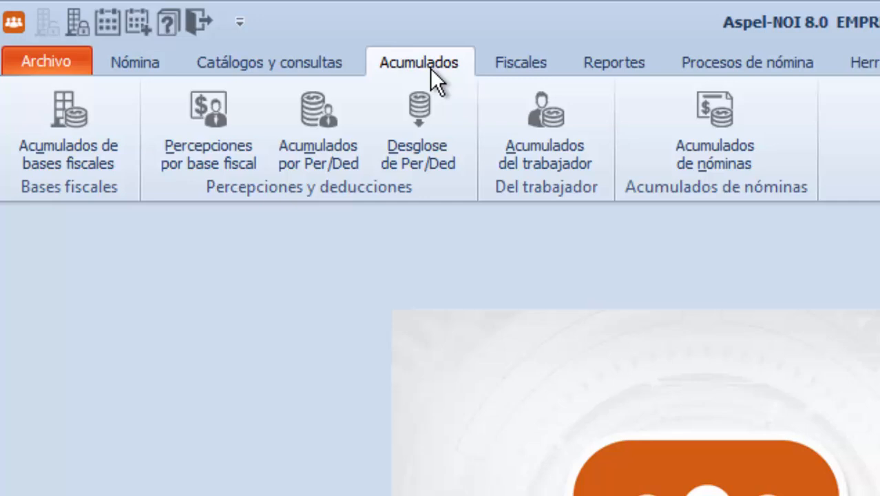
# Step: Query the accumulated P001 SUELDO by worker, sort it by annual accumulated from highest to lowest to examine salaries, and close the query
pyautogui.click(326, 151)
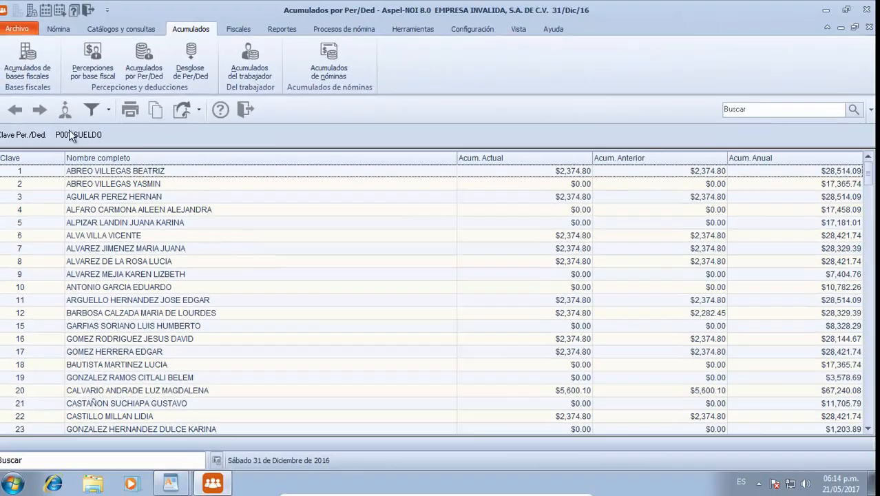
pyautogui.scroll(-20, 312, 256)
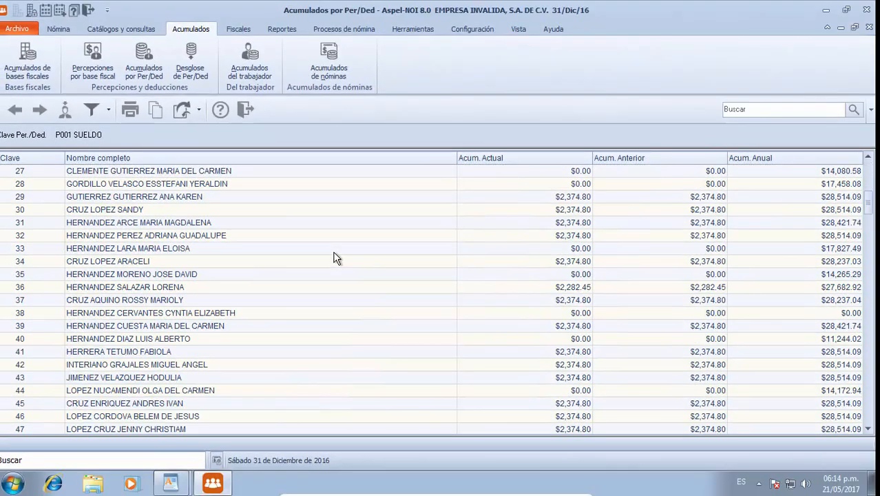
pyautogui.scroll(5, 333, 260)
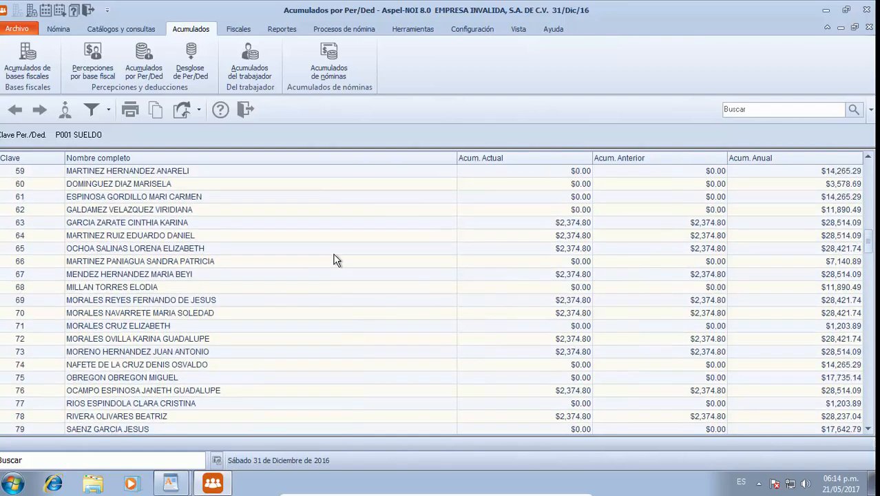
pyautogui.click(797, 157)
pyautogui.scroll(15, 807, 215)
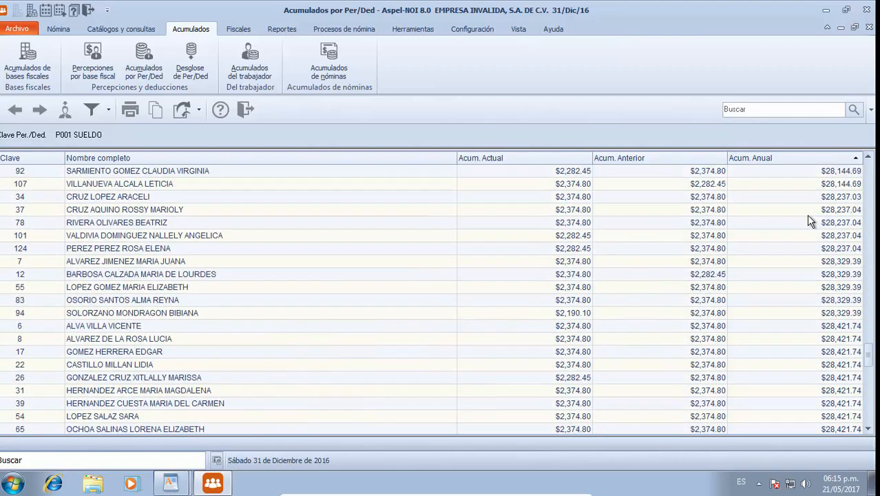
pyautogui.scroll(15, 803, 216)
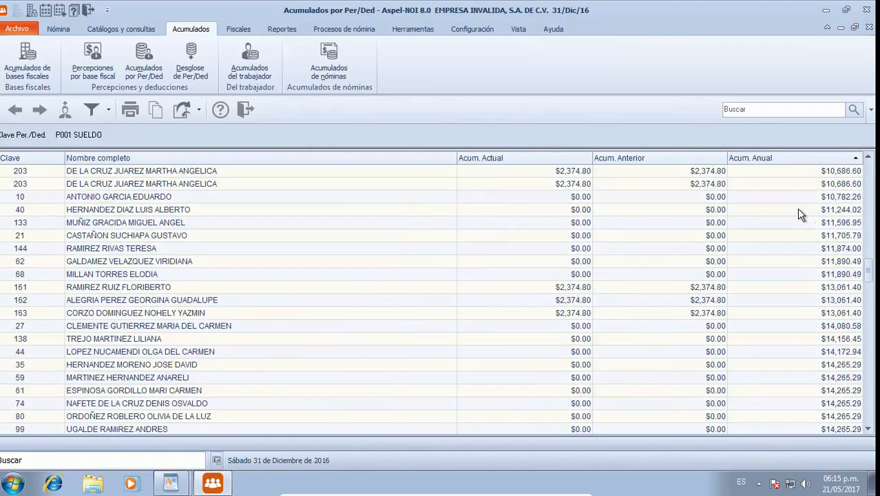
pyautogui.scroll(10, 797, 215)
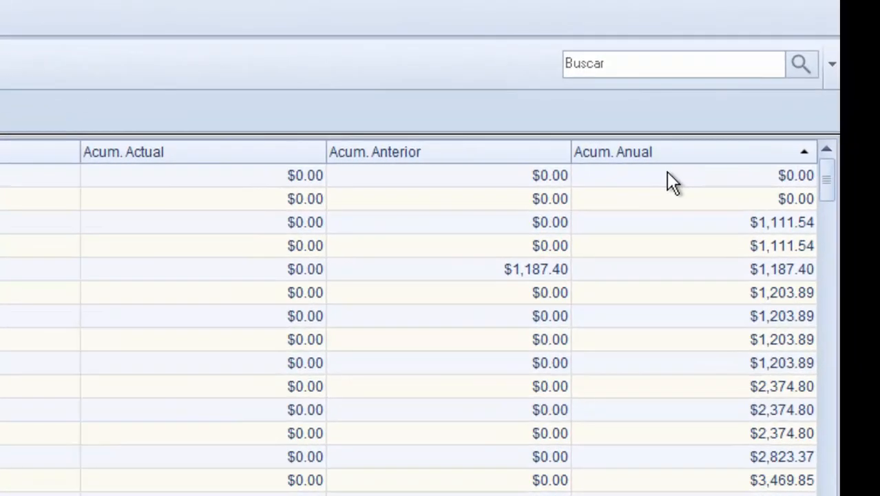
pyautogui.click(664, 155)
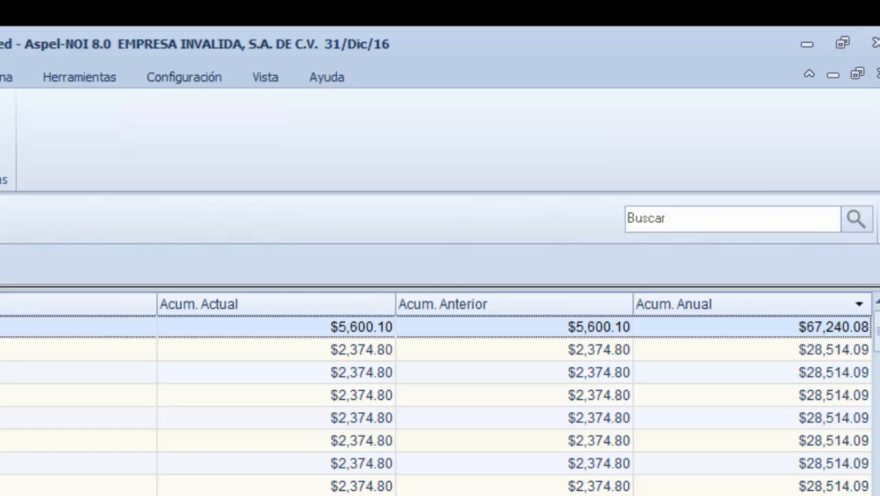
pyautogui.press('Escape')
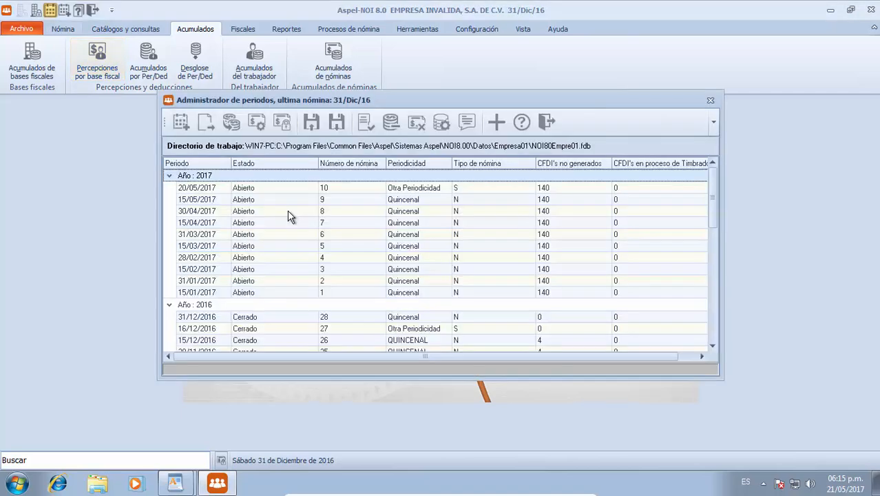
# Step: Switch the working period to the special payroll of 20/05/2017 and open its profit sharing (PTU) calculation
pyautogui.click(214, 192)
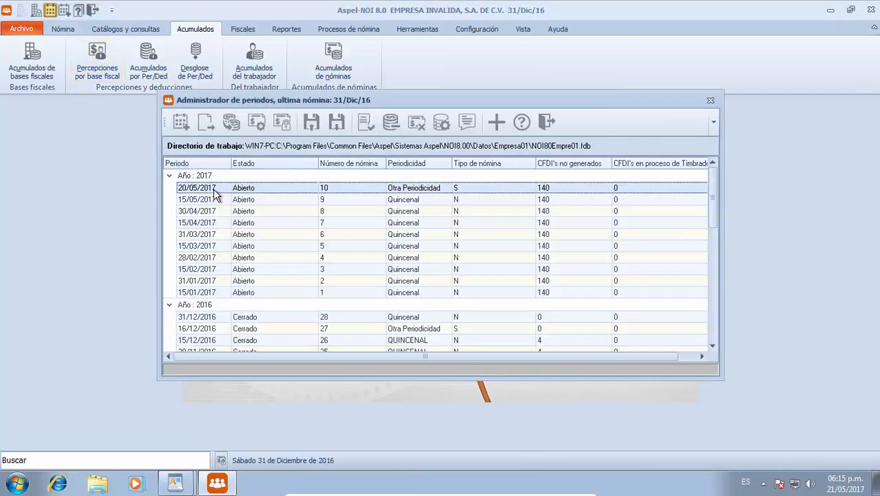
pyautogui.doubleClick(213, 191)
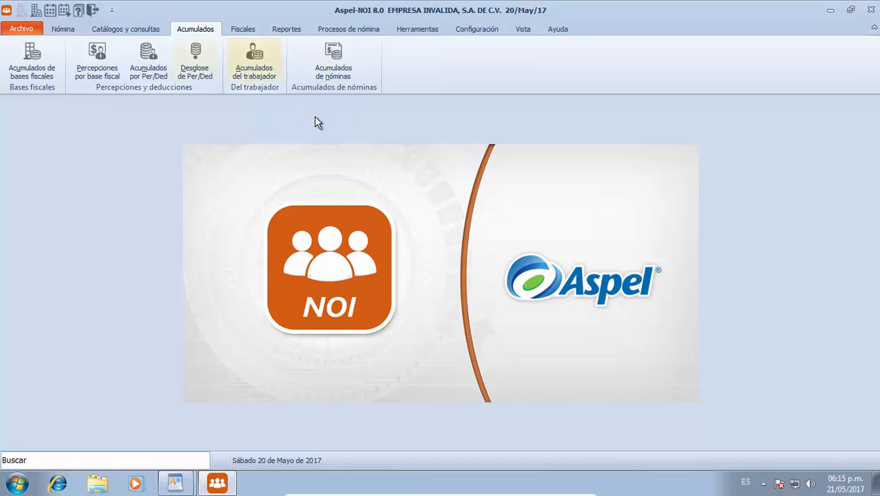
pyautogui.click(357, 31)
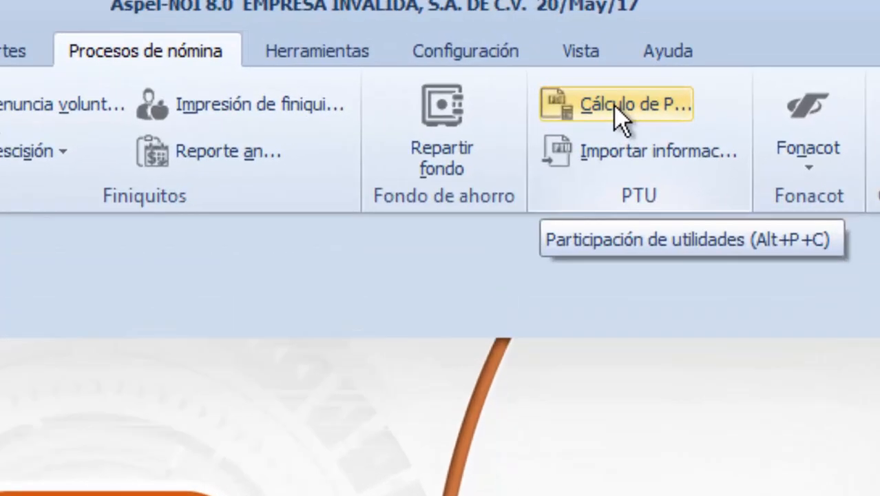
pyautogui.click(614, 106)
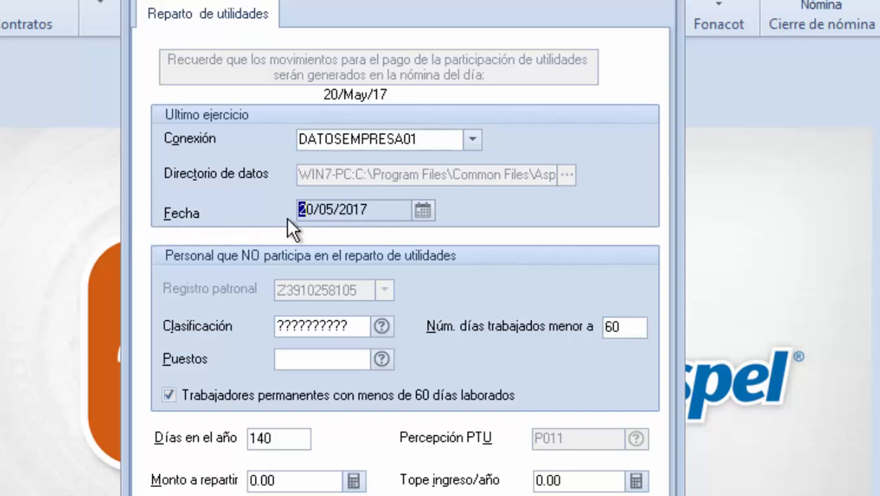
# Step: Set the last fiscal year's date in the profit sharing calculation to the 31/Dic/16 payroll
pyautogui.click(421, 210)
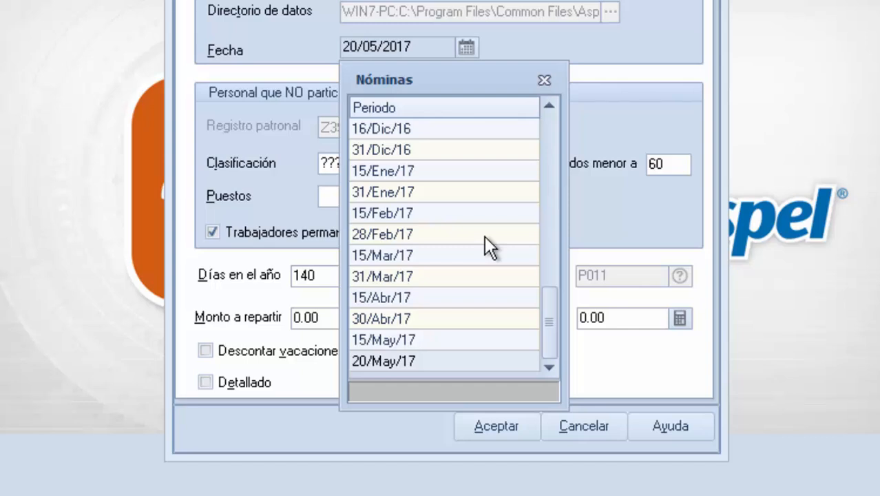
pyautogui.click(401, 153)
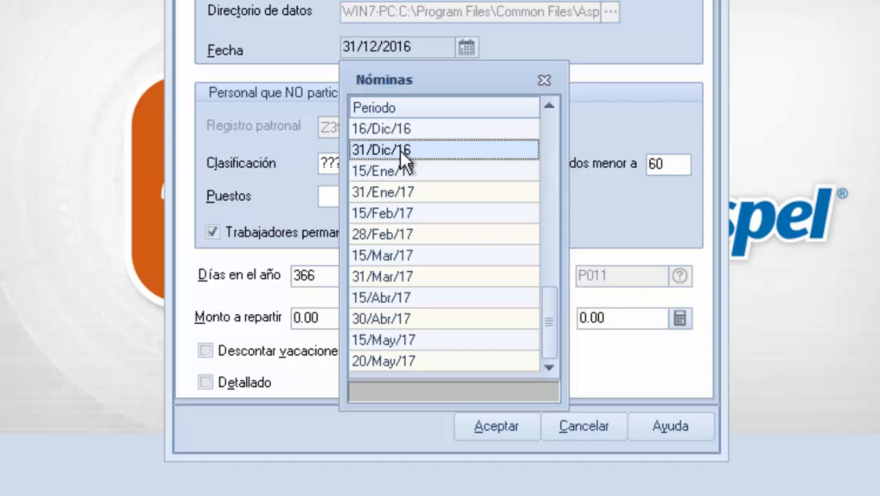
pyautogui.doubleClick(400, 150)
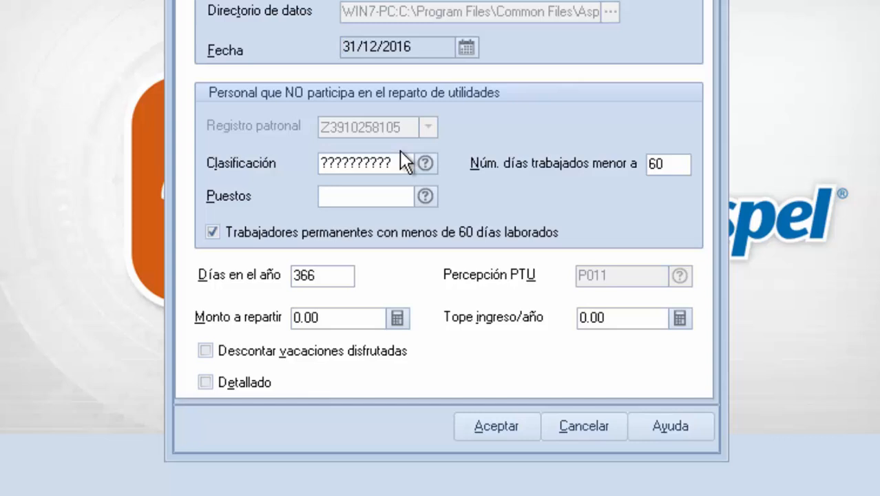
# Step: Examine the available classifications and positions for personnel excluded from profit sharing, and close both help lists without choosing any
pyautogui.press('Tab')
pyautogui.press('Tab')
pyautogui.click(425, 164)
pyautogui.moveTo(446, 195); pyautogui.dragTo(612, 3)
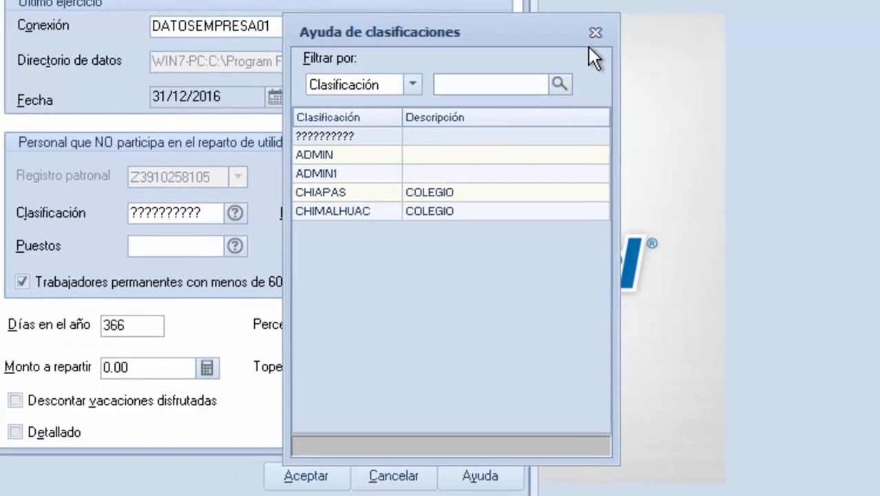
pyautogui.click(544, 30)
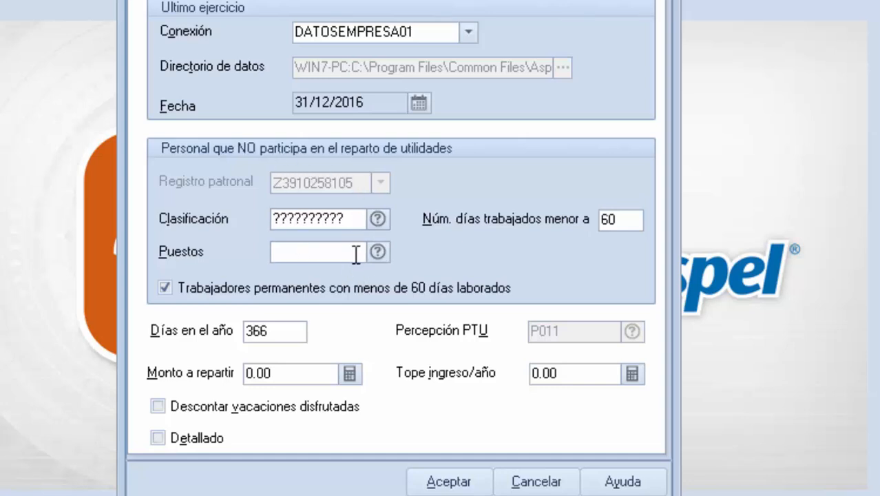
pyautogui.click(385, 253)
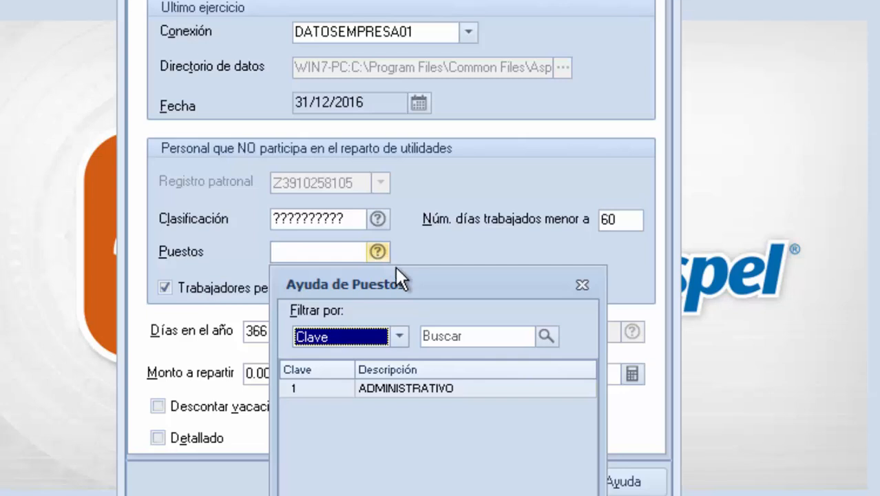
pyautogui.moveTo(475, 268); pyautogui.dragTo(651, 15)
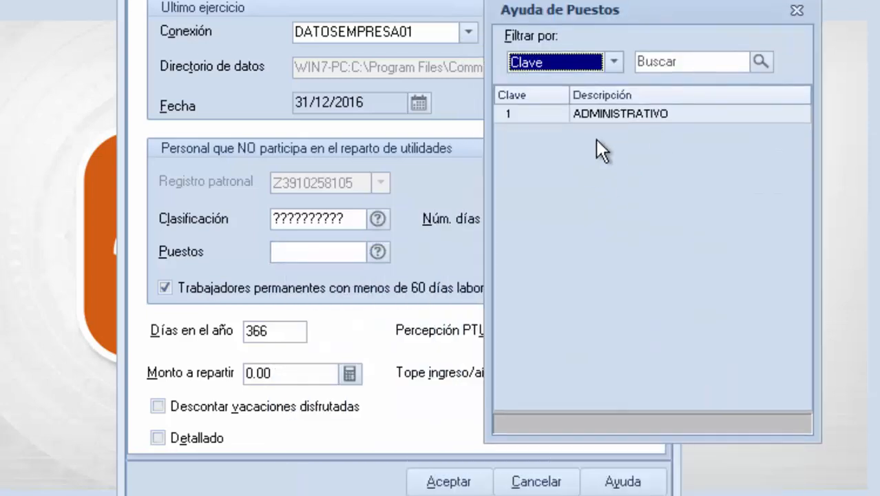
pyautogui.click(802, 13)
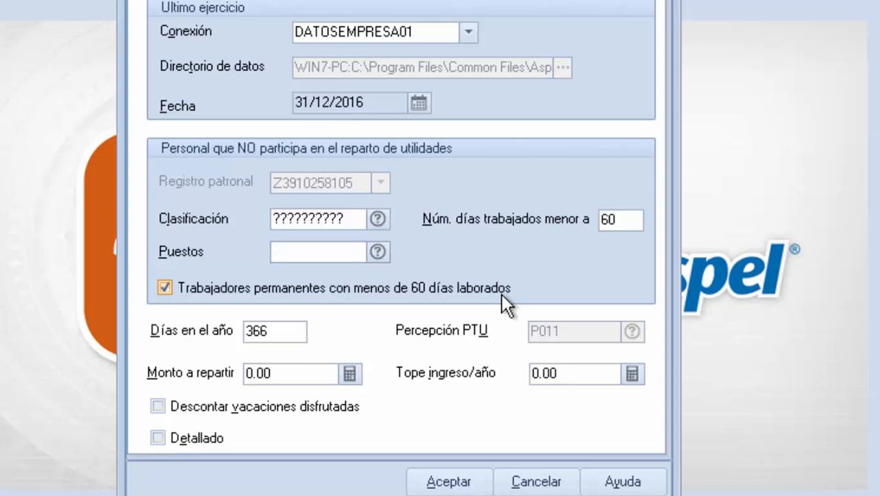
# Step: Keep the option for permanent workers with fewer than 60 days worked enabled, and set the amount to distribute to 200,000.00
pyautogui.click(168, 288)
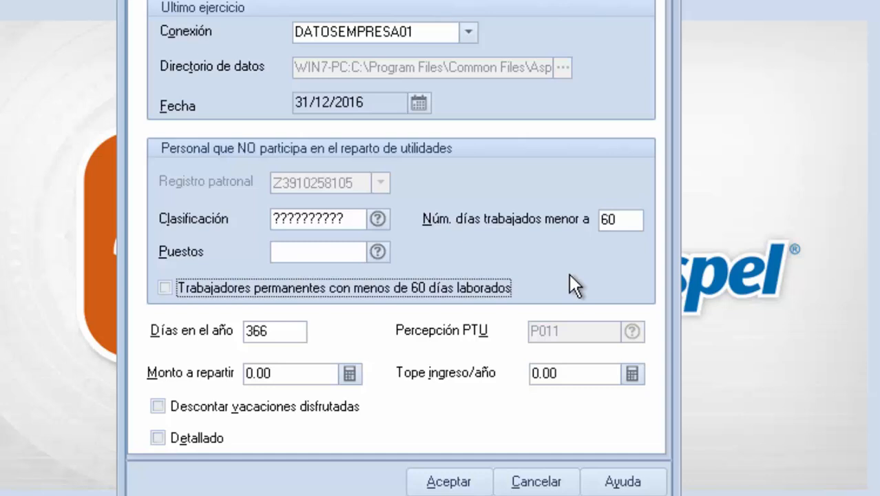
pyautogui.click(169, 283)
pyautogui.click(301, 370)
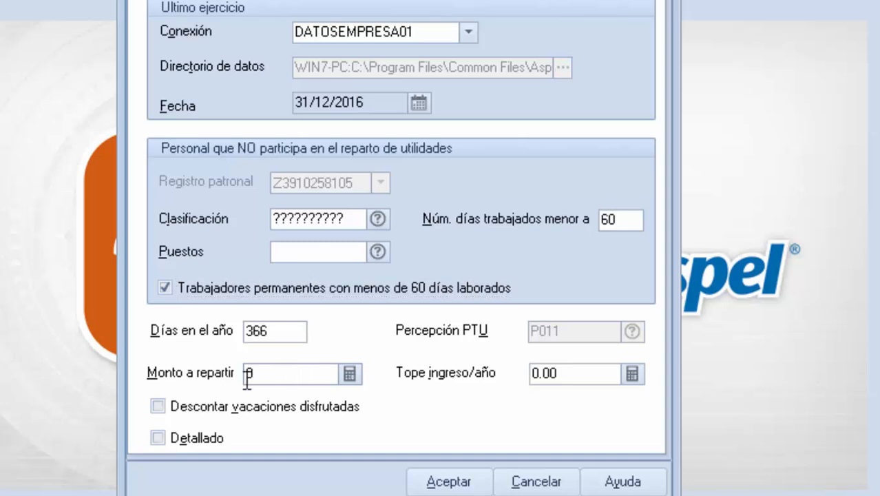
pyautogui.write('200000')
pyautogui.press('Tab')
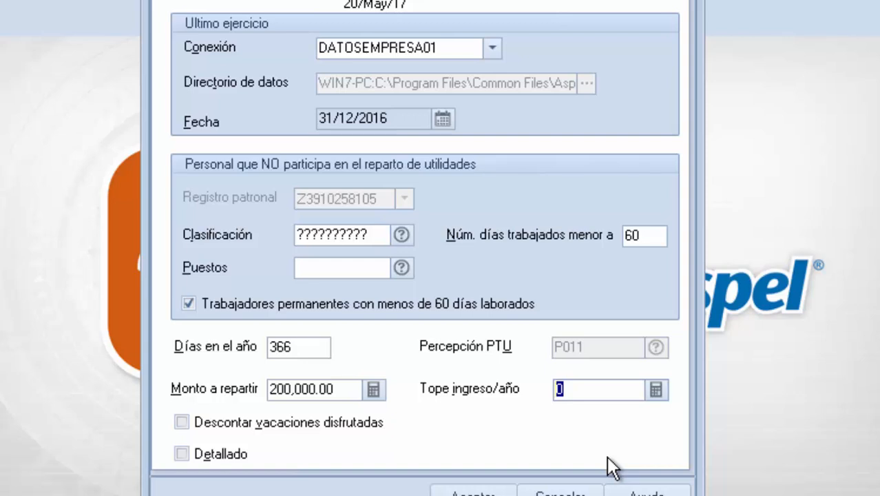
# Step: Set the annual income cap to 67,240, enable discounting vacations taken and the detailed option, and run the profit sharing calculation
pyautogui.write('67240')
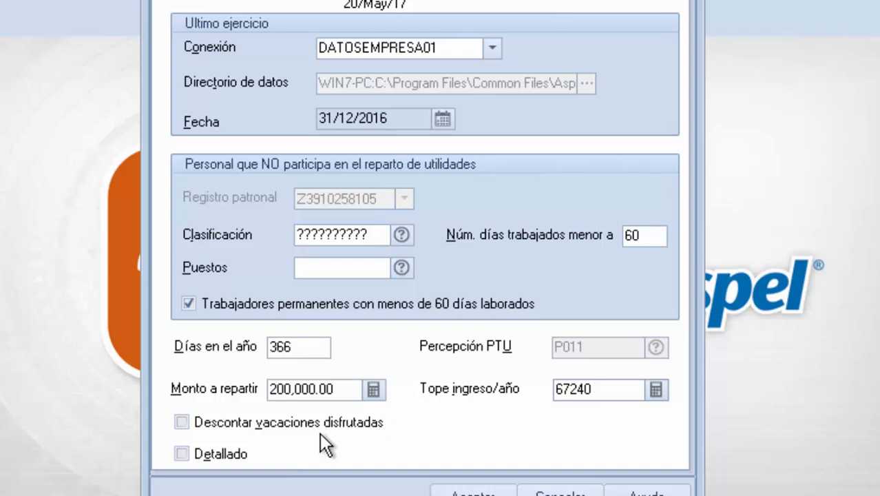
pyautogui.click(185, 423)
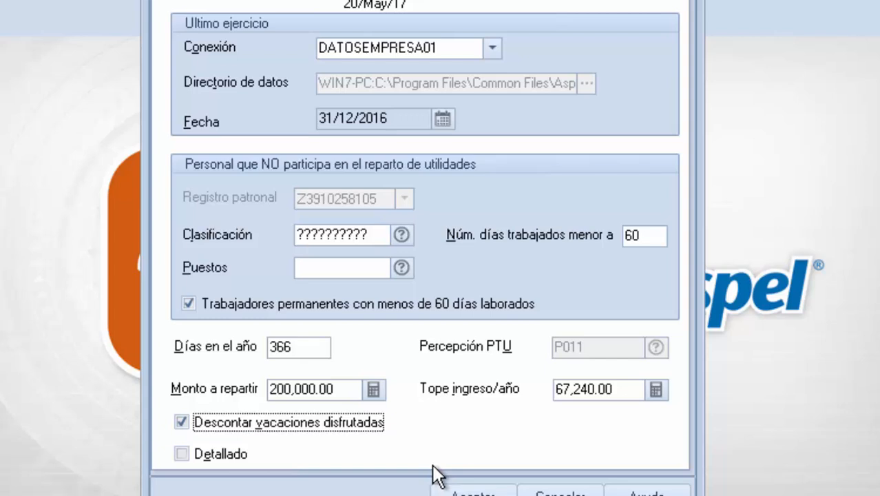
pyautogui.click(231, 457)
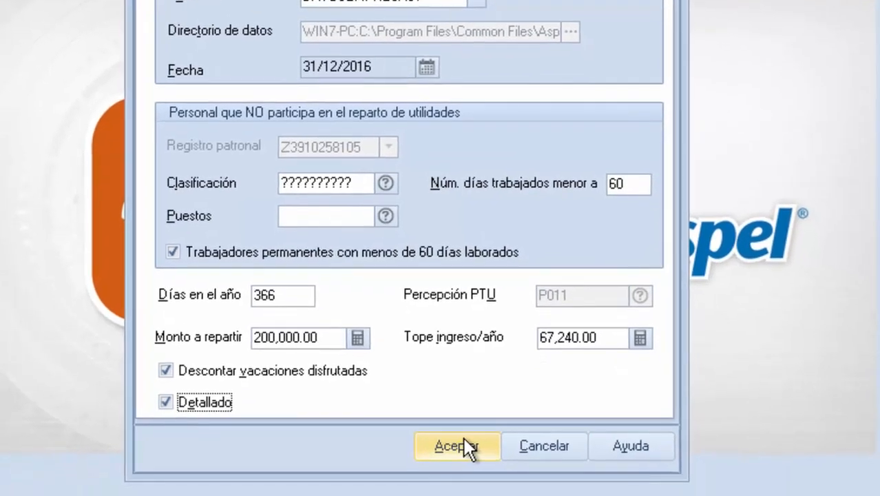
pyautogui.click(472, 493)
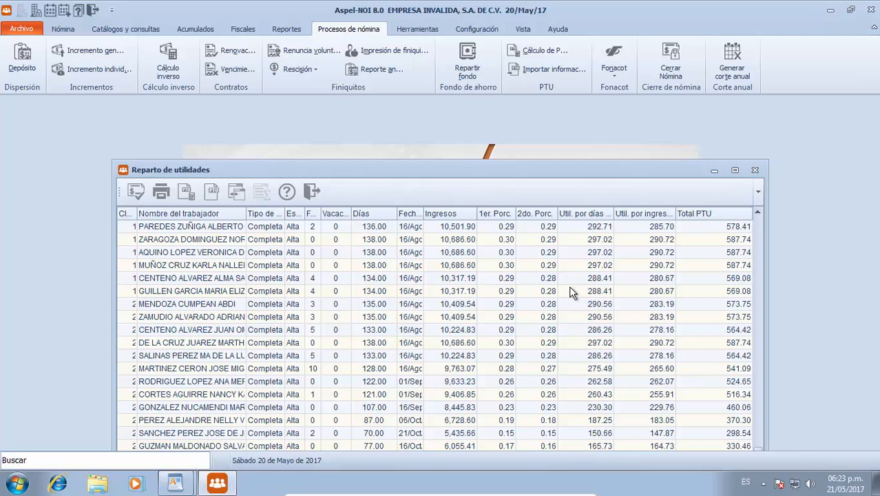
# Step: Maximize the profit sharing results and examine the days, income, percentages and total PTU, especially for workers 1 and 20
pyautogui.click(735, 172)
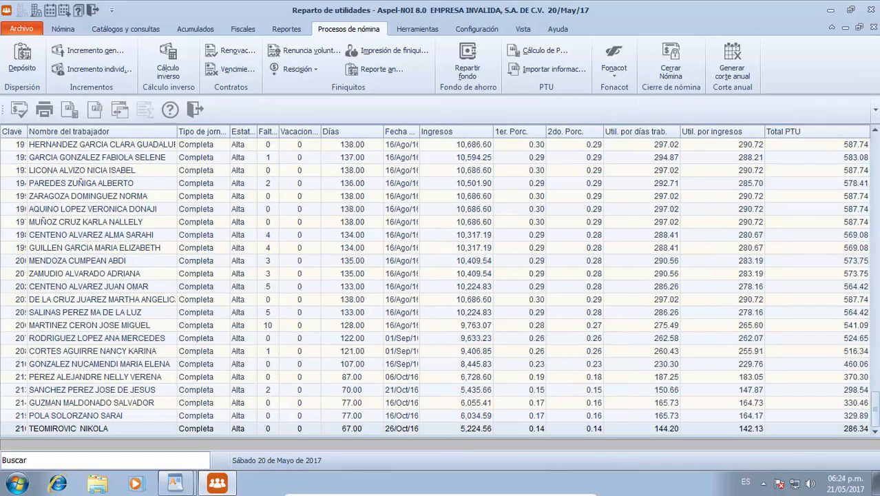
pyautogui.click(875, 132)
pyautogui.scroll(5, 876, 133)
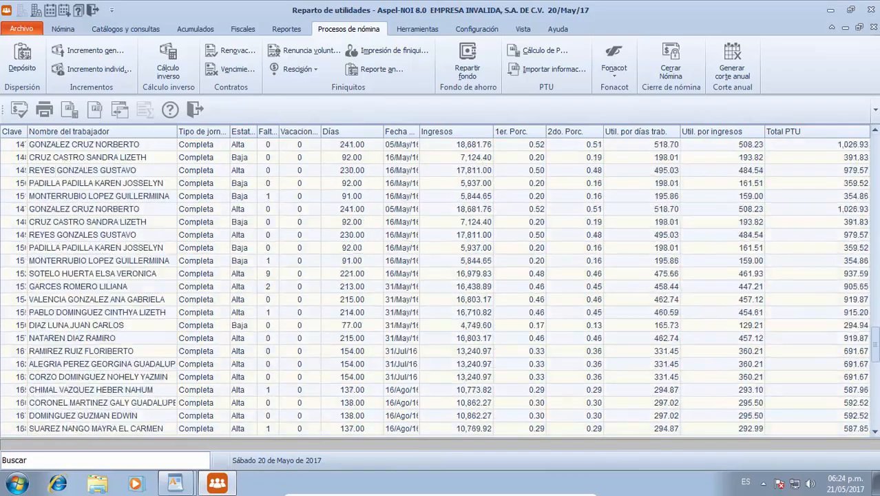
pyautogui.scroll(5, 331, 262)
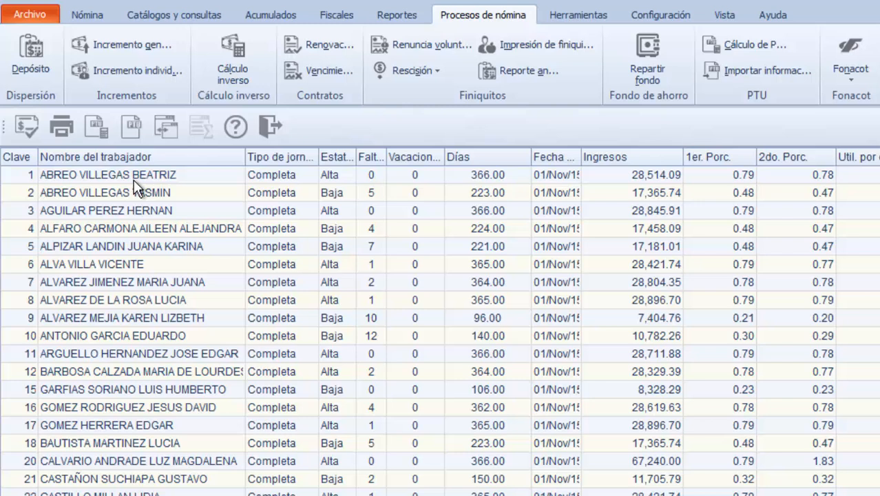
pyautogui.click(113, 162)
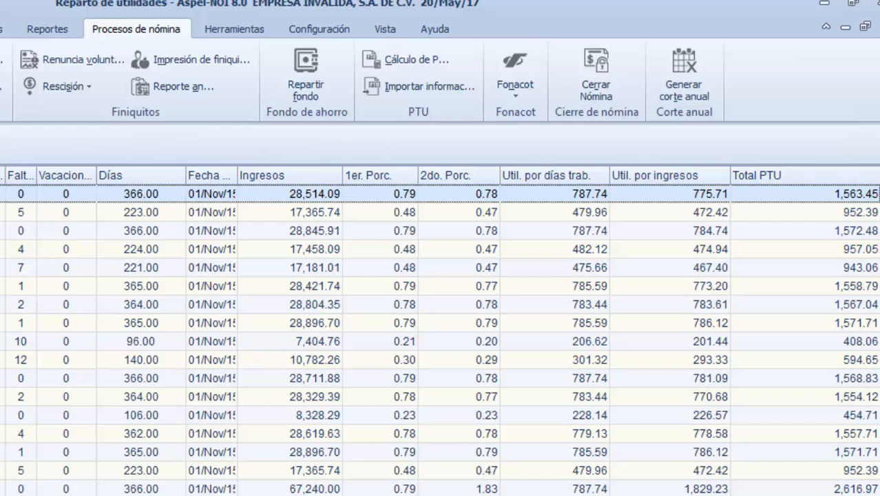
pyautogui.click(414, 488)
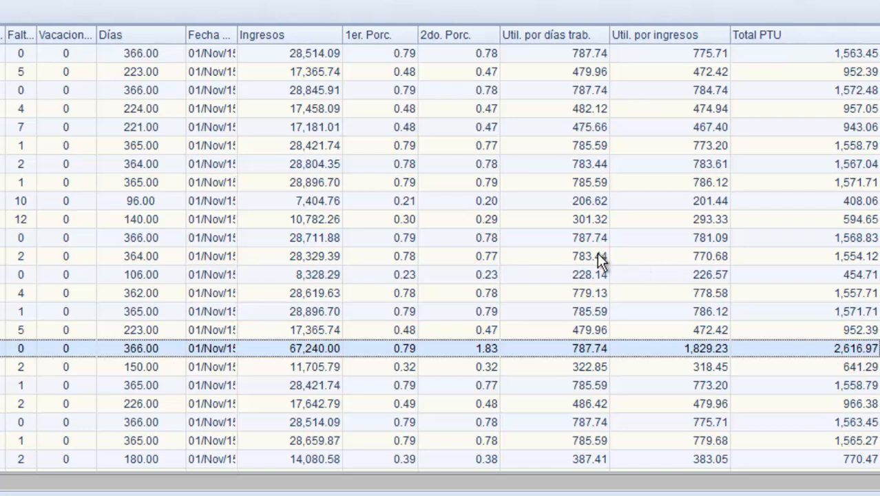
pyautogui.scroll(-5, 559, 241)
pyautogui.scroll(5, 559, 243)
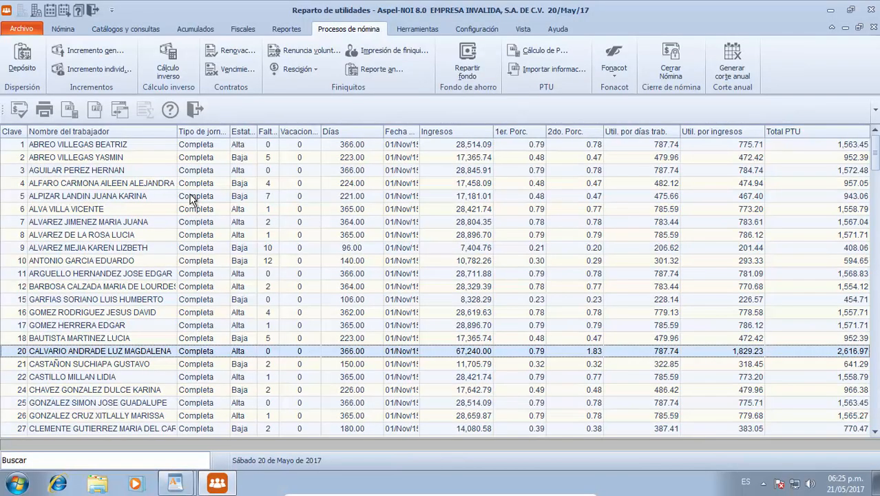
# Step: Look through the profit sharing list and review the rows of workers with Baja status, such as workers 2, 4, 5 and 9
pyautogui.scroll(-13, 323, 195)
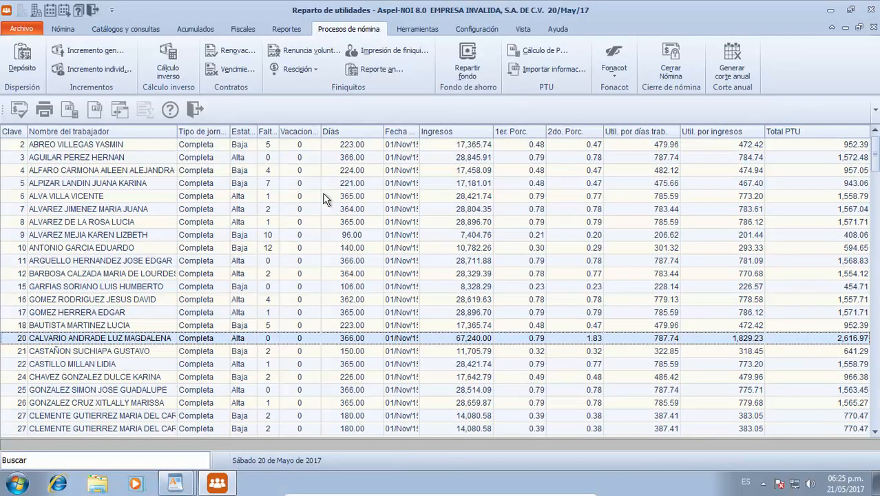
pyautogui.scroll(9, 321, 195)
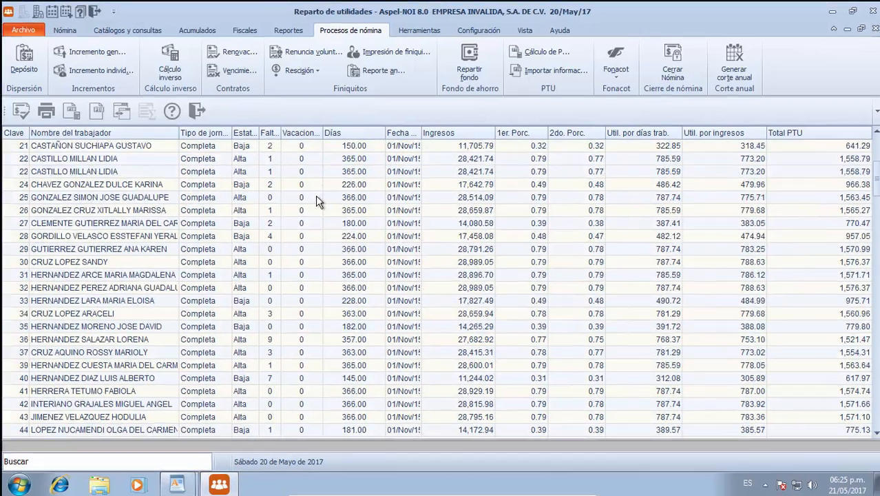
pyautogui.click(305, 192)
pyautogui.scroll(3, 225, 168)
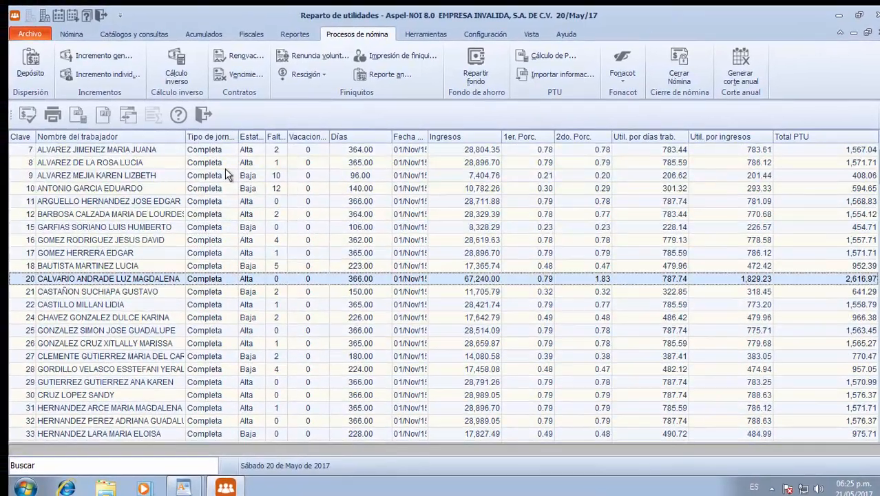
pyautogui.scroll(2, 48, 160)
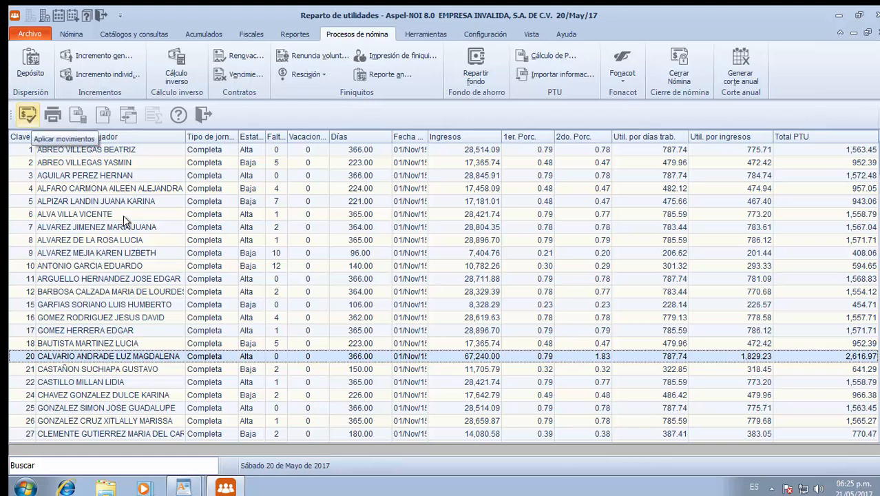
pyautogui.click(245, 166)
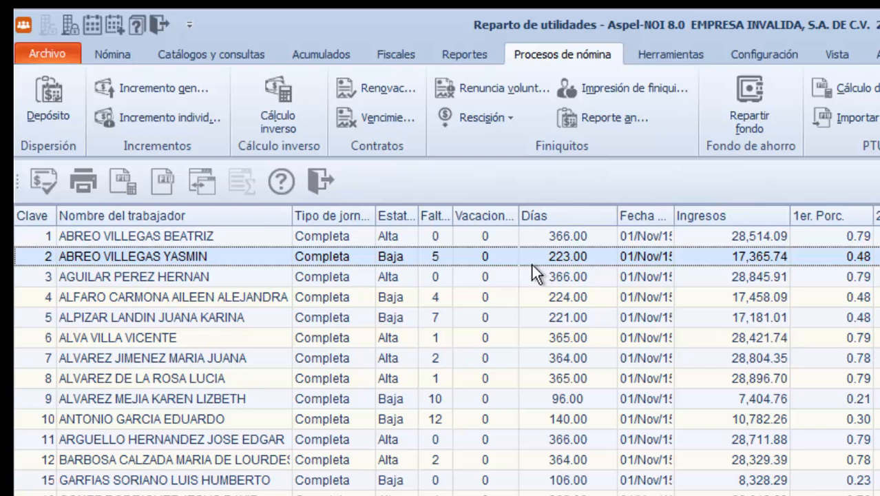
pyautogui.click(412, 296)
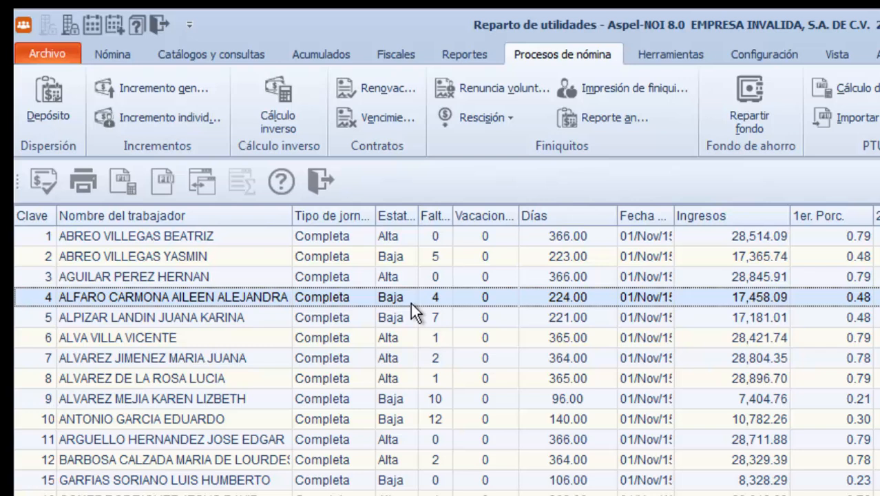
pyautogui.click(400, 317)
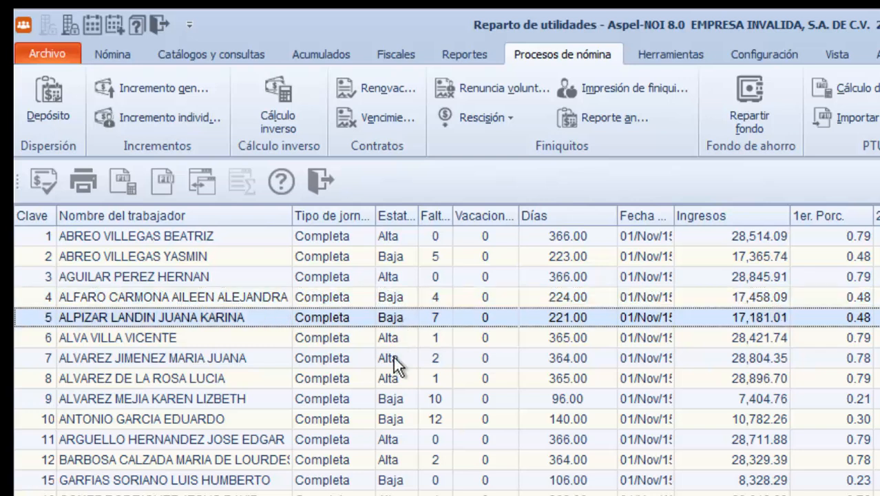
pyautogui.click(394, 399)
pyautogui.click(397, 259)
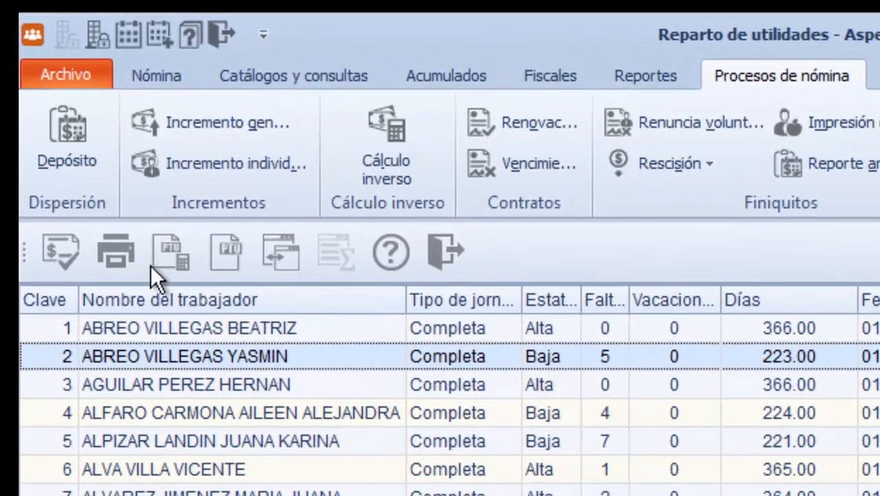
# Step: Apply the calculated profit sharing as payroll movements, confirm the process, and close the profit sharing results
pyautogui.click(68, 248)
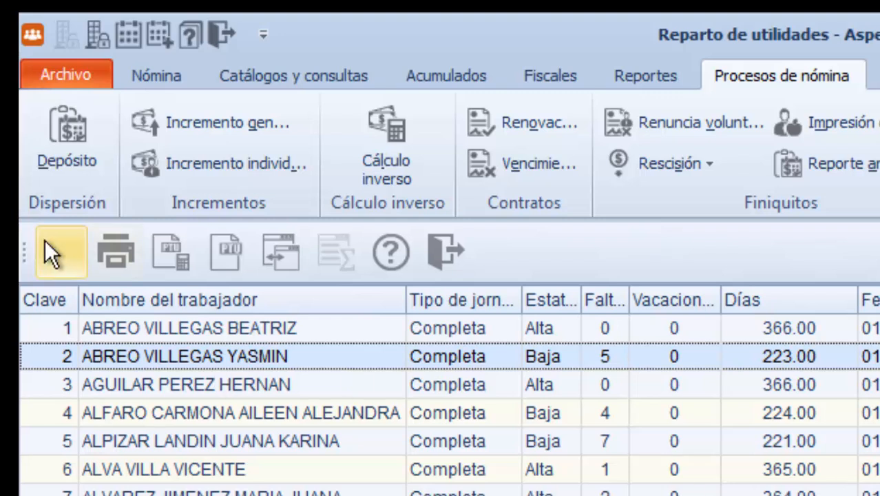
pyautogui.click(67, 273)
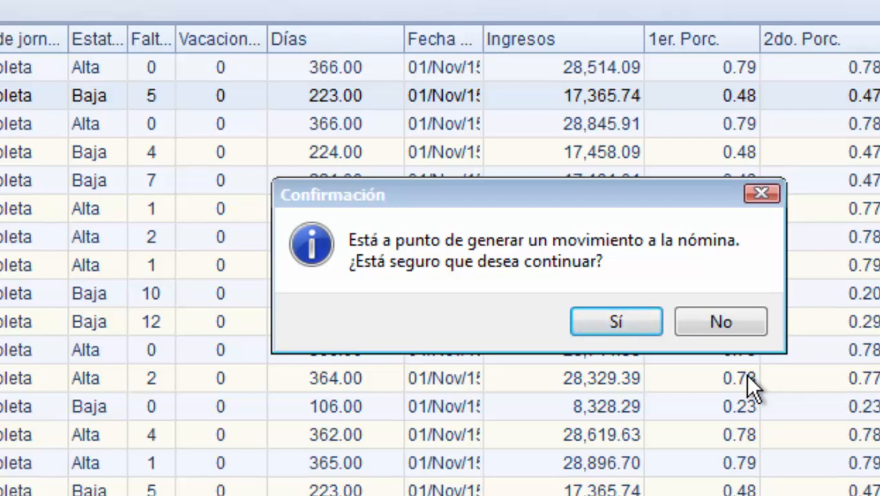
pyautogui.click(617, 323)
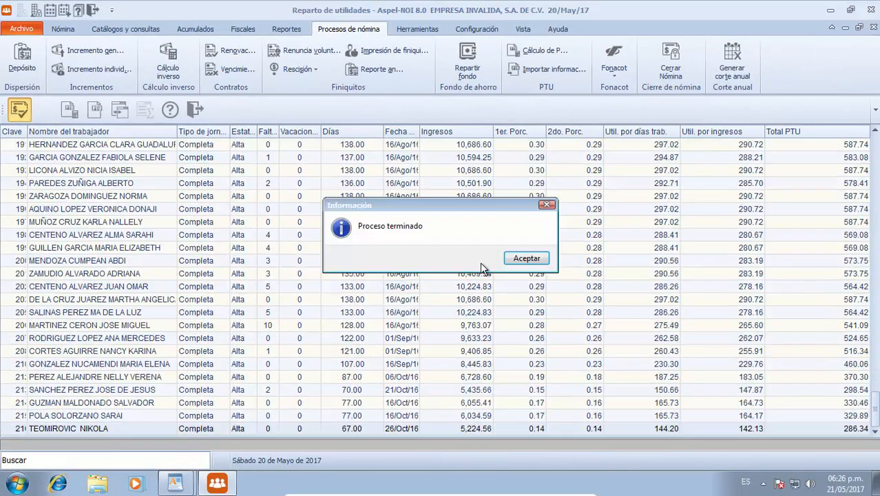
pyautogui.click(518, 264)
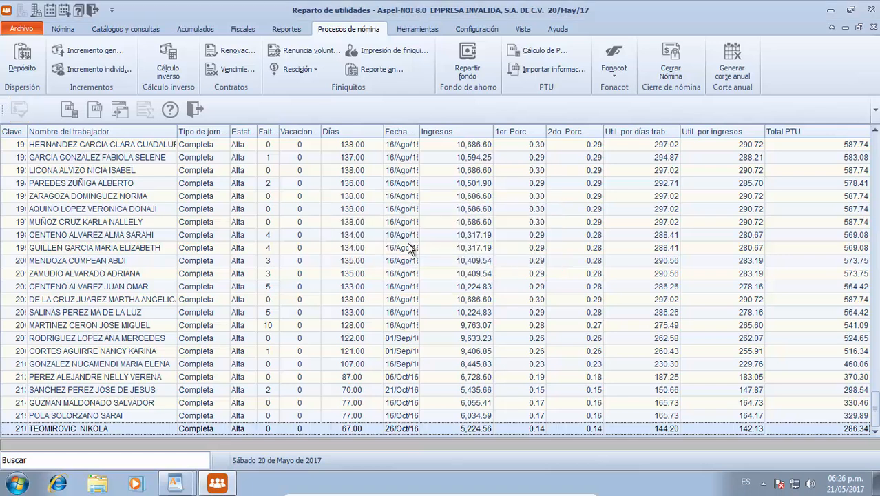
pyautogui.click(192, 112)
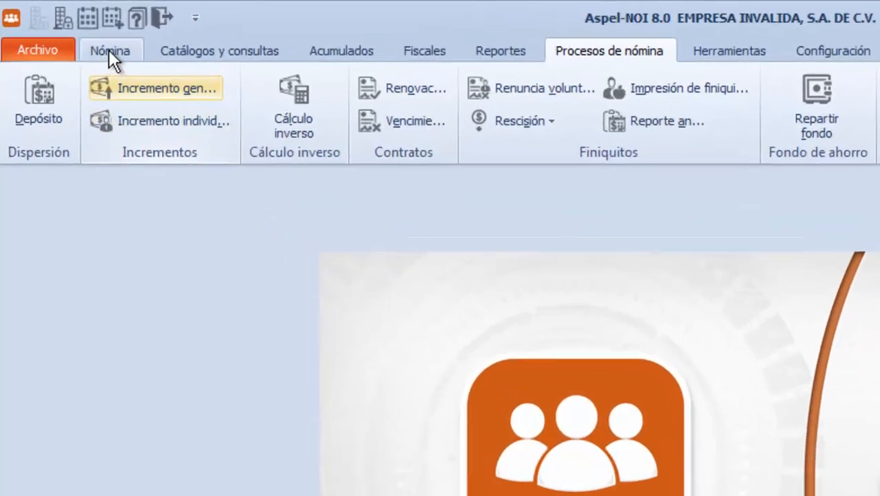
# Step: Open worker 1's payroll receipt from the worker catalog to check the profit sharing and its ISR deduction, and close it
pyautogui.click(84, 40)
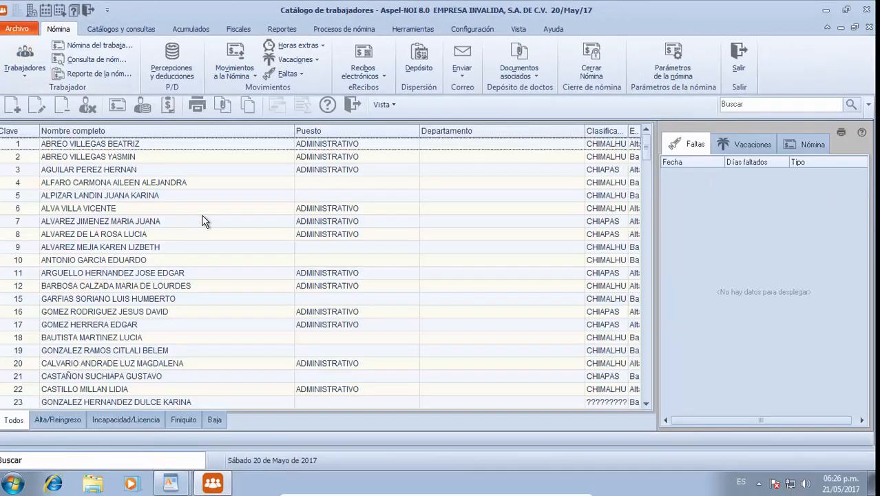
pyautogui.click(115, 147)
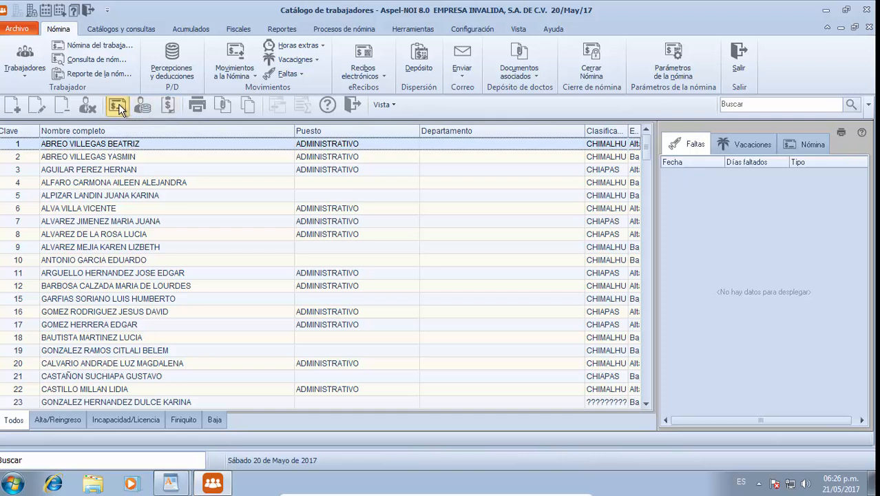
pyautogui.click(118, 108)
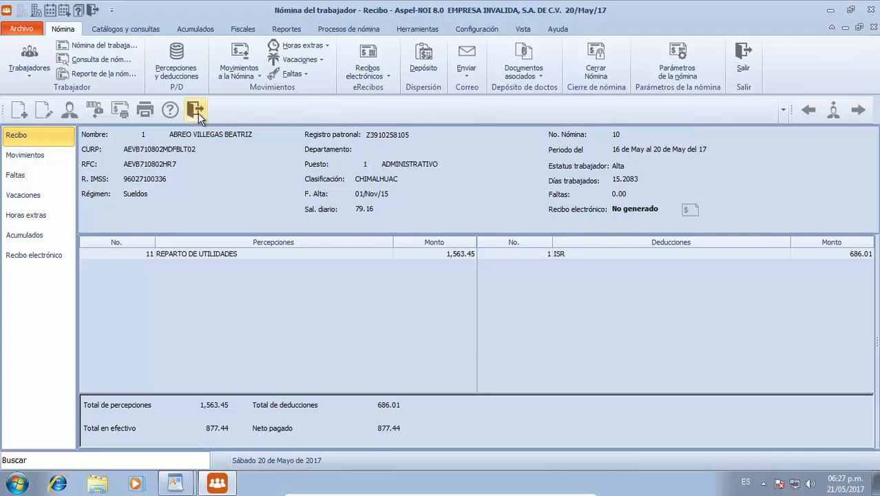
pyautogui.click(197, 115)
# Step: Check worker 2's profit sharing receipt, and review the termination cause and dates in that worker's general data
pyautogui.click(214, 159)
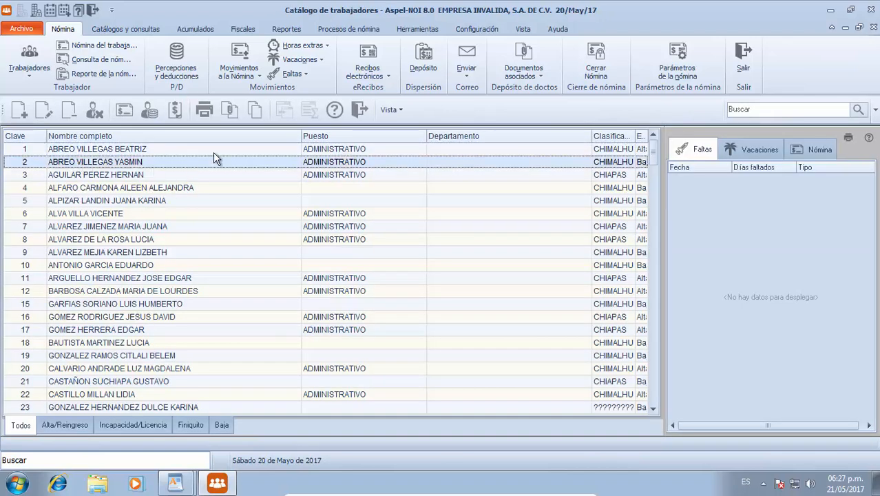
pyautogui.click(117, 113)
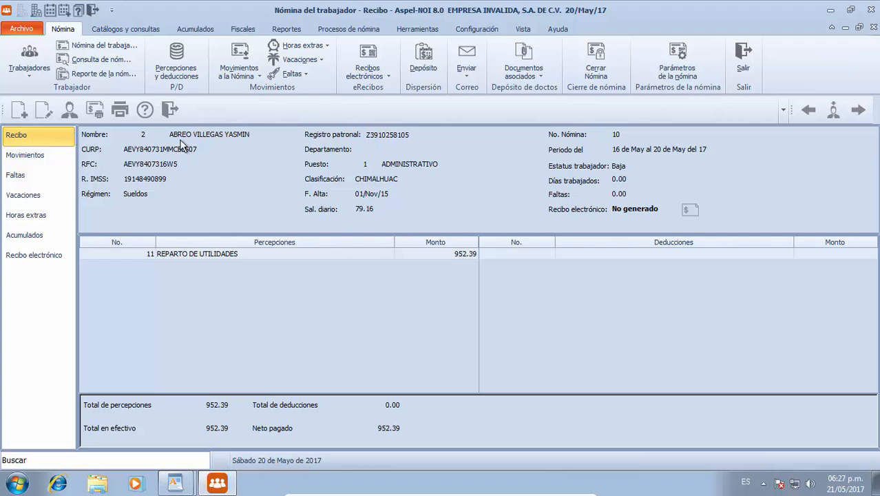
pyautogui.click(170, 110)
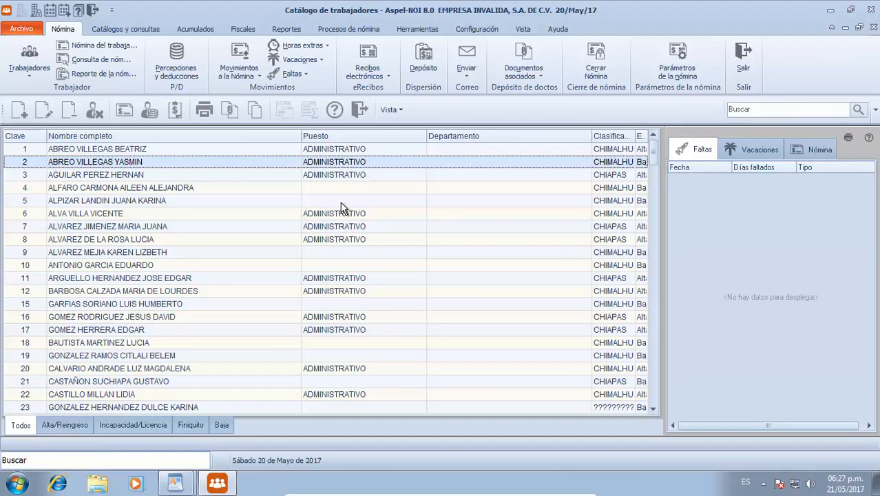
pyautogui.doubleClick(292, 163)
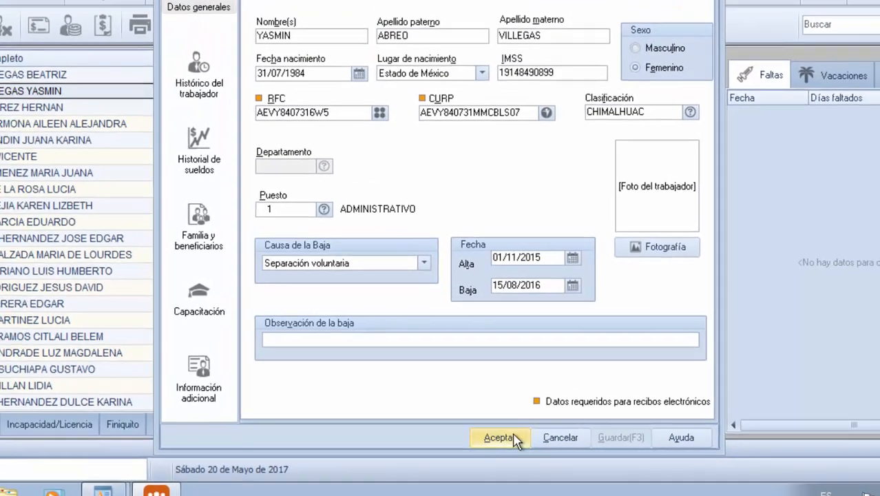
pyautogui.click(512, 439)
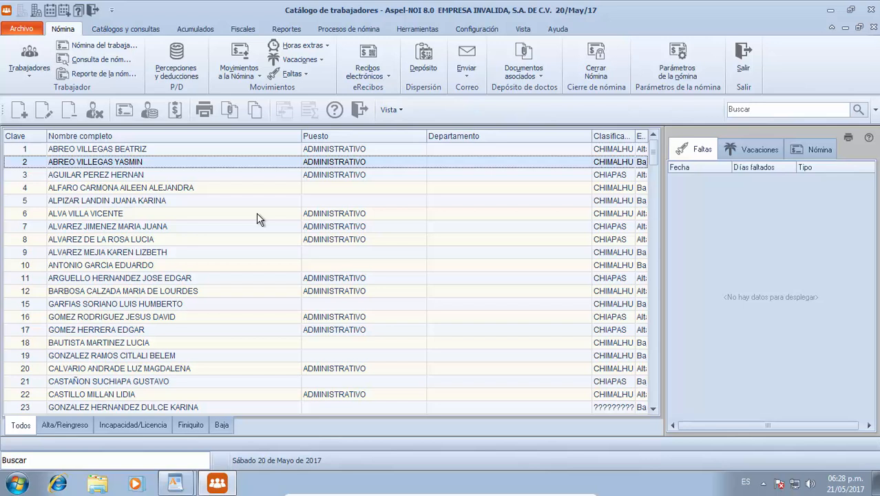
pyautogui.scroll(-20, 256, 213)
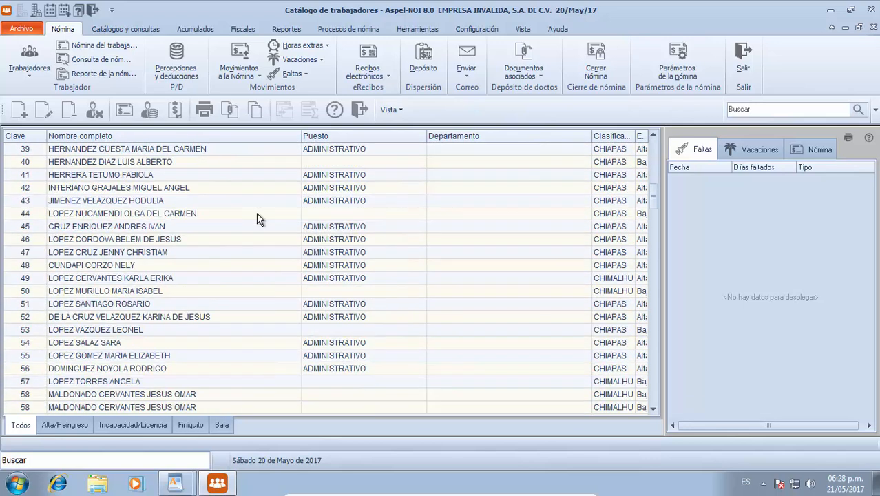
pyautogui.scroll(-20, 256, 213)
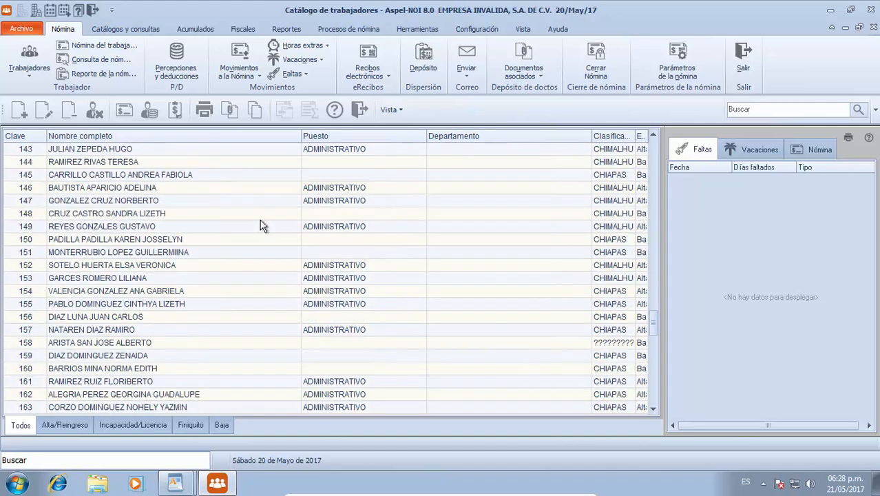
pyautogui.scroll(6, 537, 276)
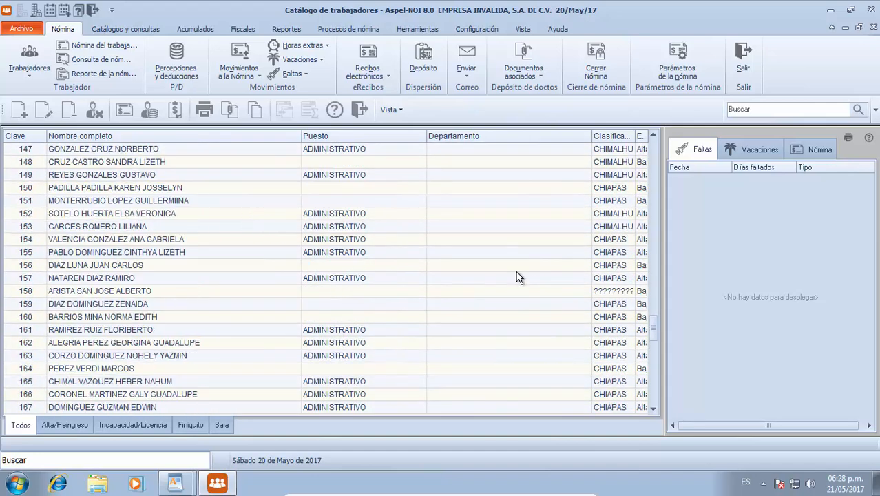
# Step: Generate the payroll report for the special payroll and examine the perceptions, deductions and totals on its last page
pyautogui.click(285, 30)
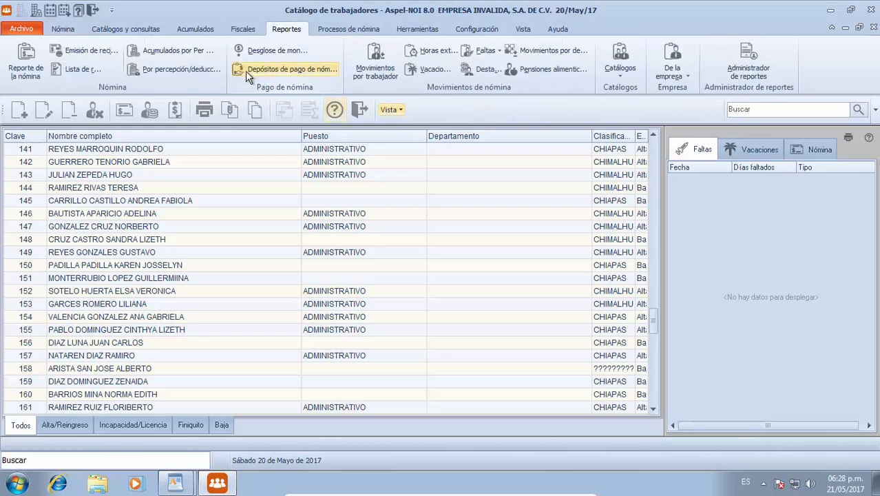
pyautogui.click(31, 53)
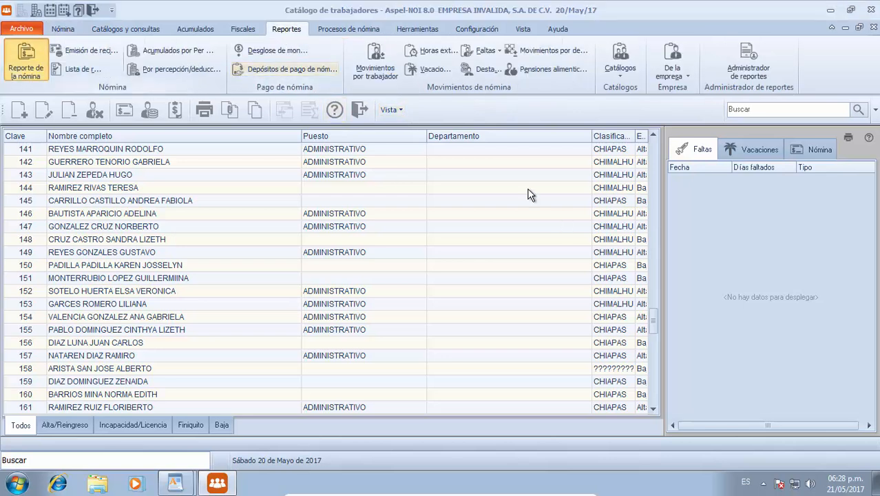
pyautogui.click(448, 394)
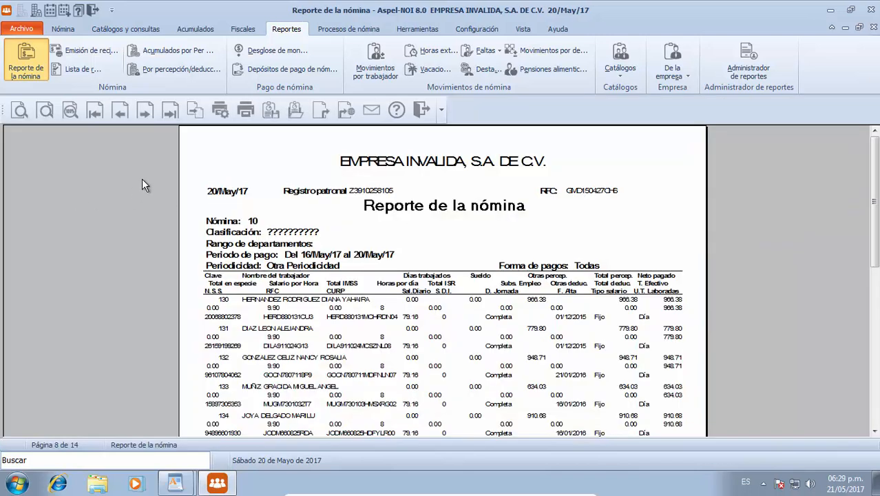
pyautogui.click(172, 109)
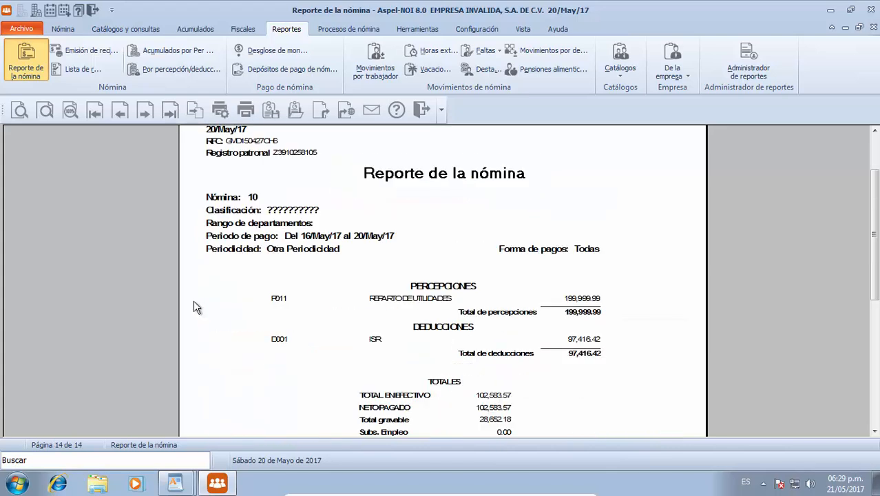
pyautogui.scroll(-3, 193, 308)
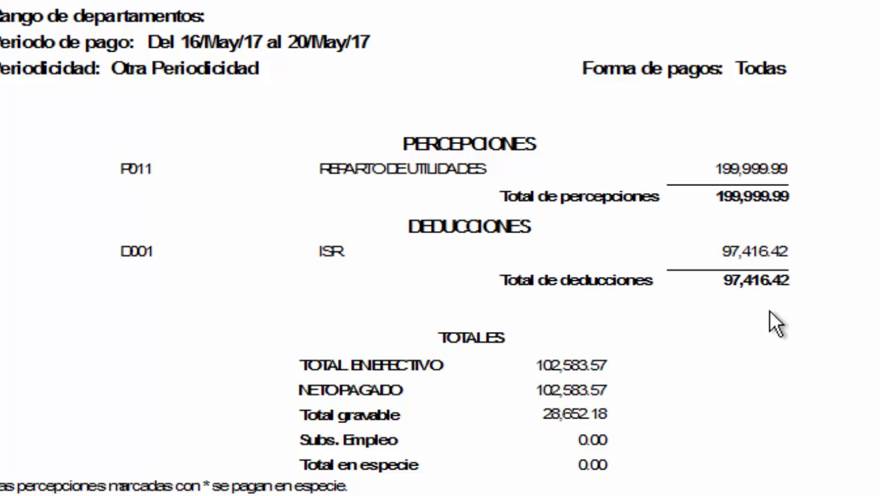
pyautogui.scroll(5, 768, 309)
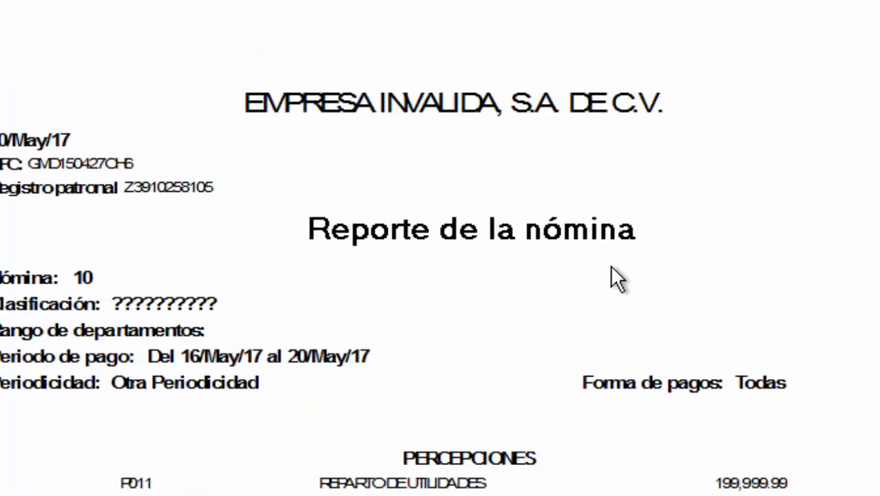